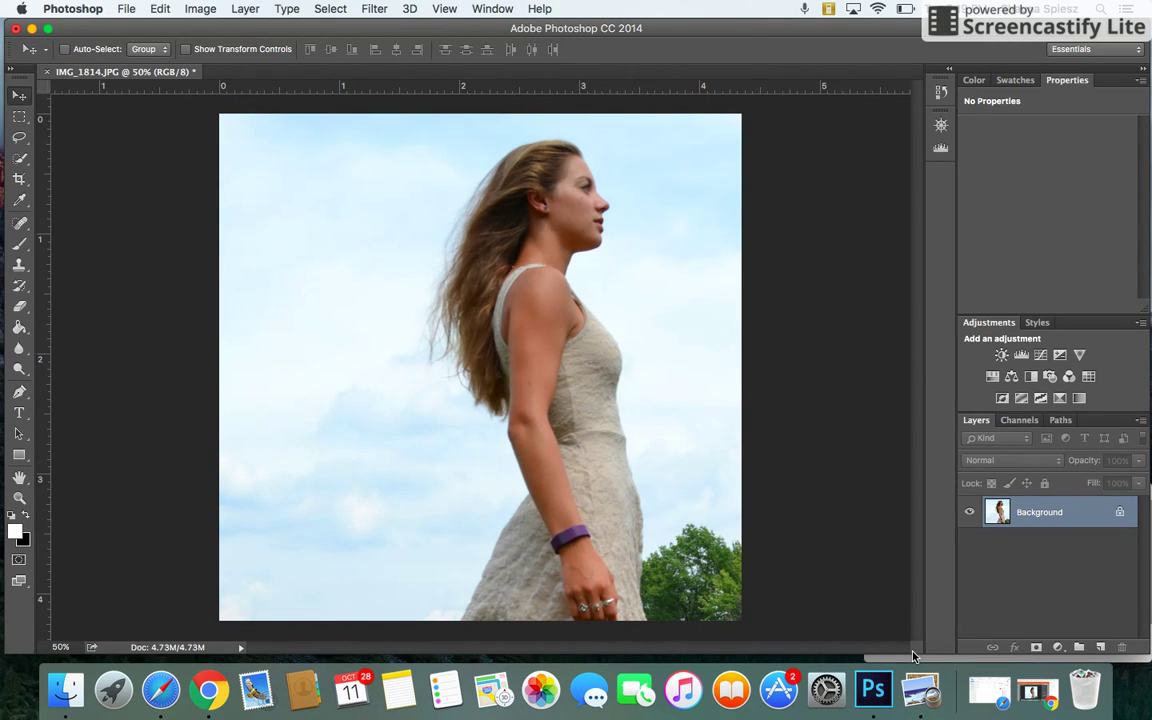
# Step: Duplicate the Background layer twice, keeping the default names Background copy and Background copy 2
pyautogui.rightClick(1055, 516)
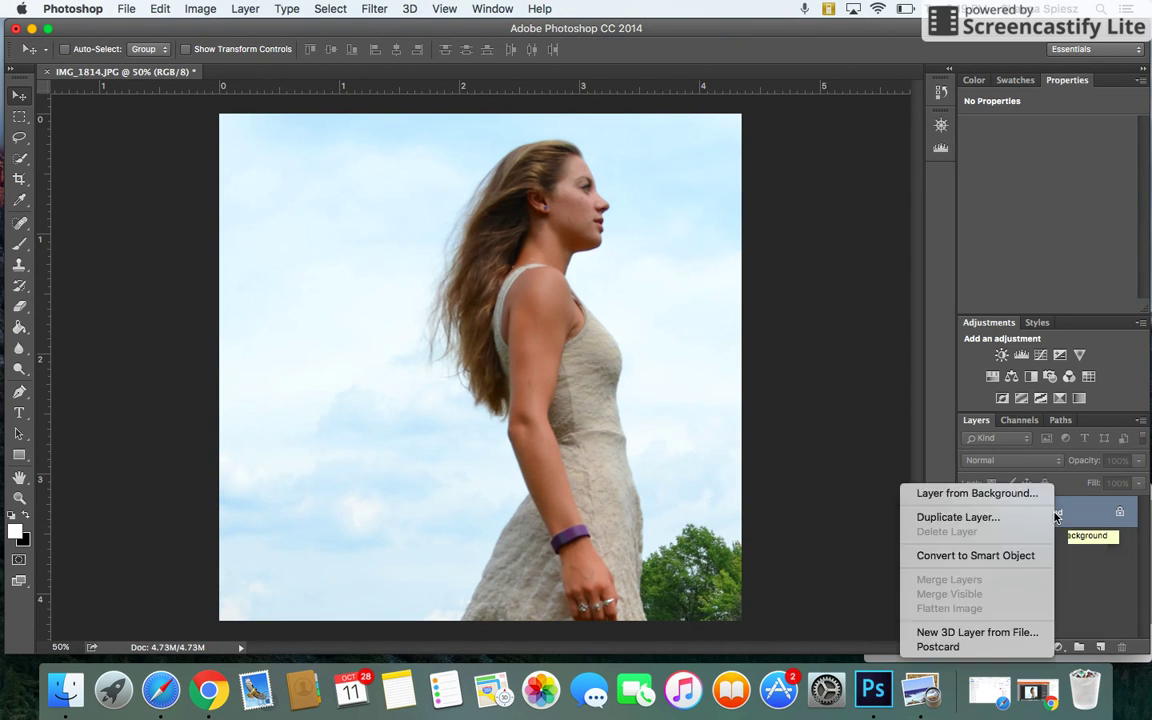
pyautogui.click(1042, 517)
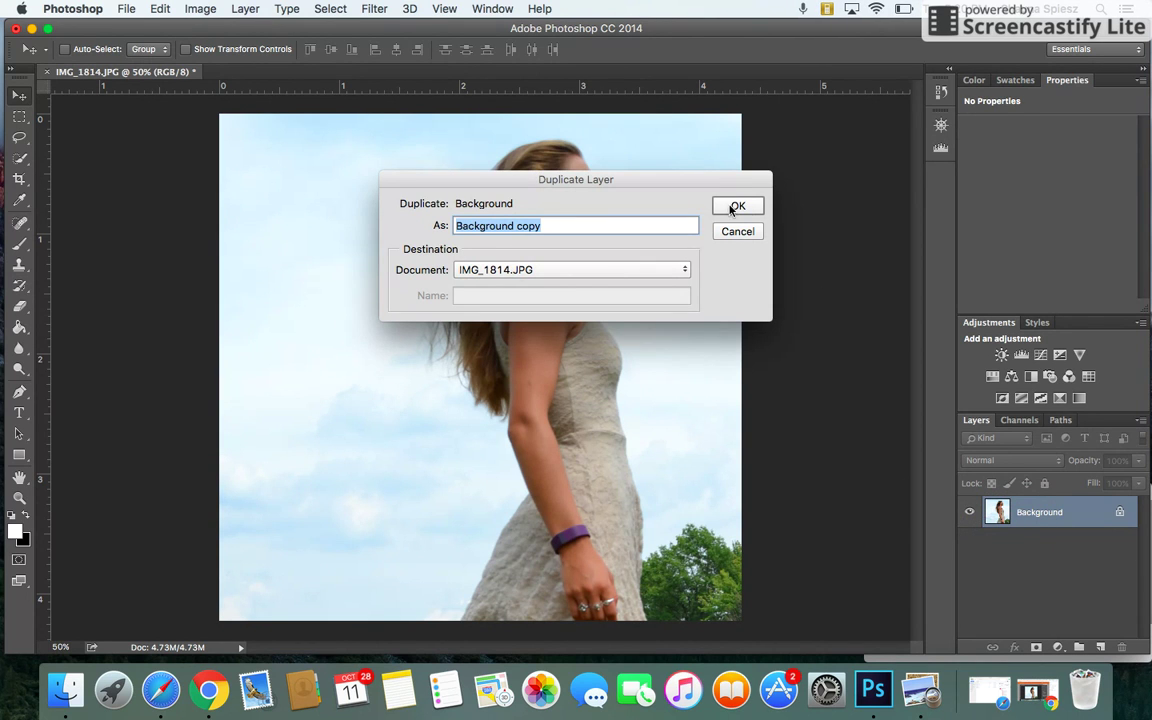
pyautogui.click(730, 207)
pyautogui.click(1020, 546)
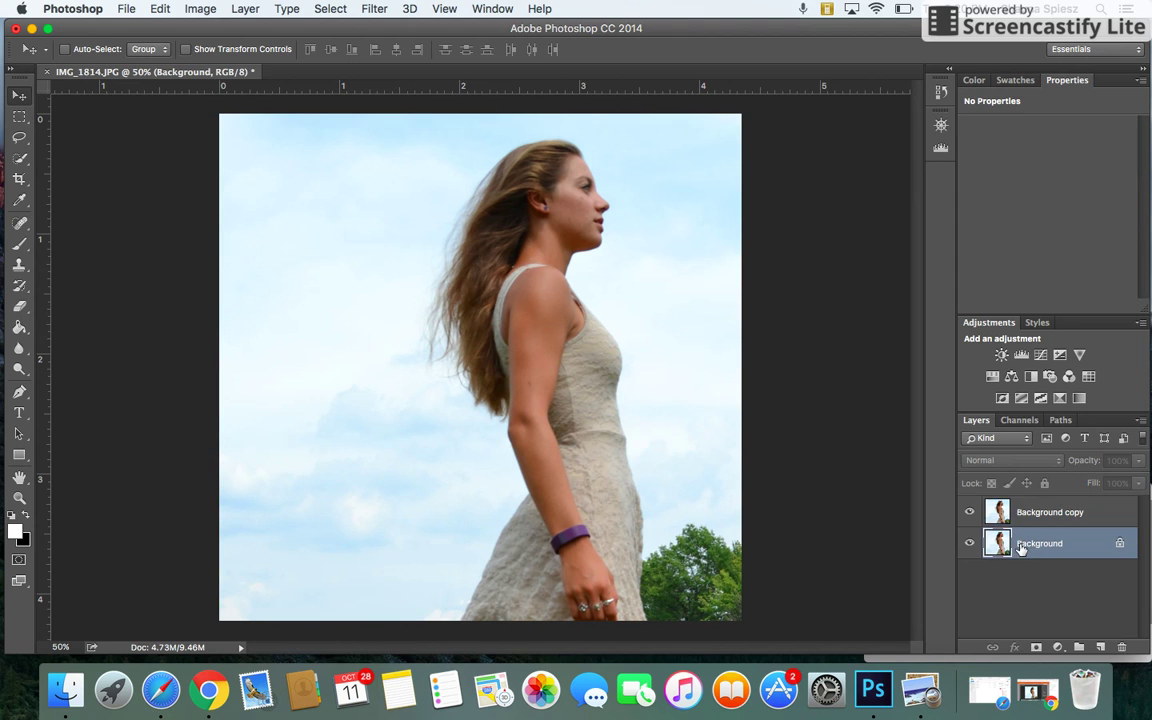
pyautogui.rightClick(1020, 546)
pyautogui.click(915, 517)
pyautogui.click(737, 206)
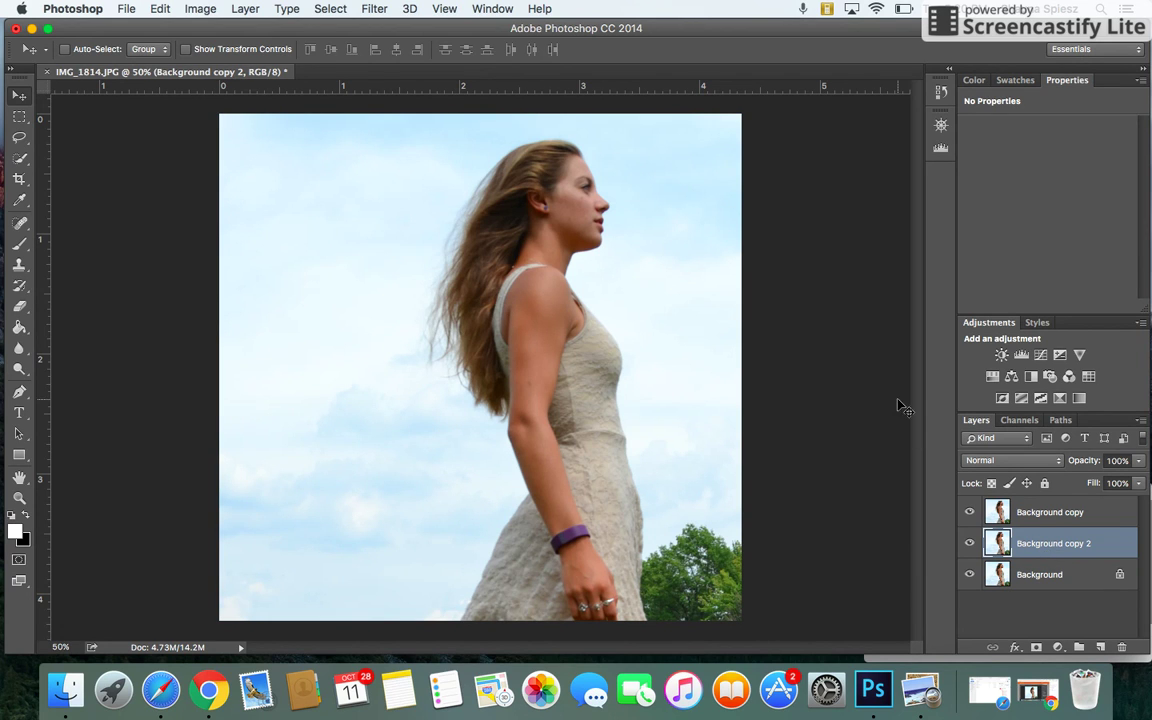
# Step: Lasso loosely around the woman on Background copy 2, replace the area with a Content-Aware fill at 100% opacity, and deselect
pyautogui.click(19, 137)
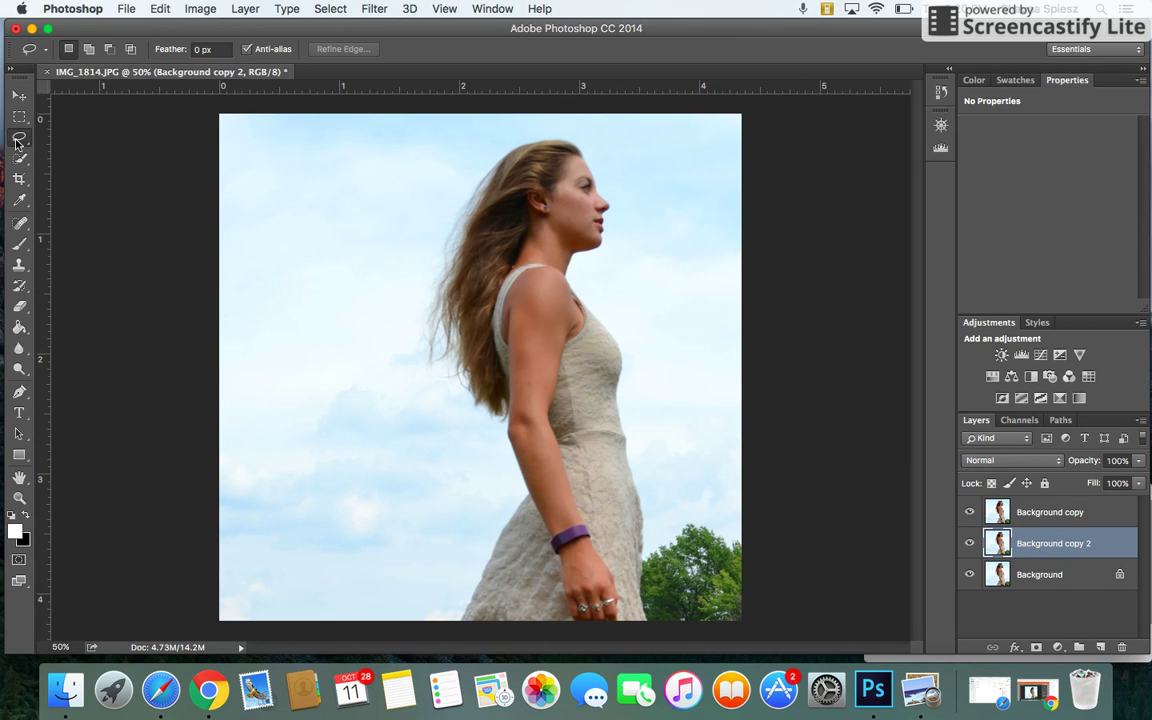
pyautogui.moveTo(453, 621)
pyautogui.mouseDown()
pyautogui.moveTo(476, 541)
pyautogui.moveTo(475, 454)
pyautogui.moveTo(452, 424)
pyautogui.moveTo(416, 286)
pyautogui.moveTo(453, 174)
pyautogui.moveTo(501, 130)
pyautogui.moveTo(597, 128)
pyautogui.moveTo(653, 208)
pyautogui.moveTo(628, 255)
pyautogui.moveTo(622, 310)
pyautogui.moveTo(652, 396)
pyautogui.moveTo(671, 600)
pyautogui.moveTo(660, 635)
pyautogui.moveTo(456, 640)
pyautogui.mouseUp()
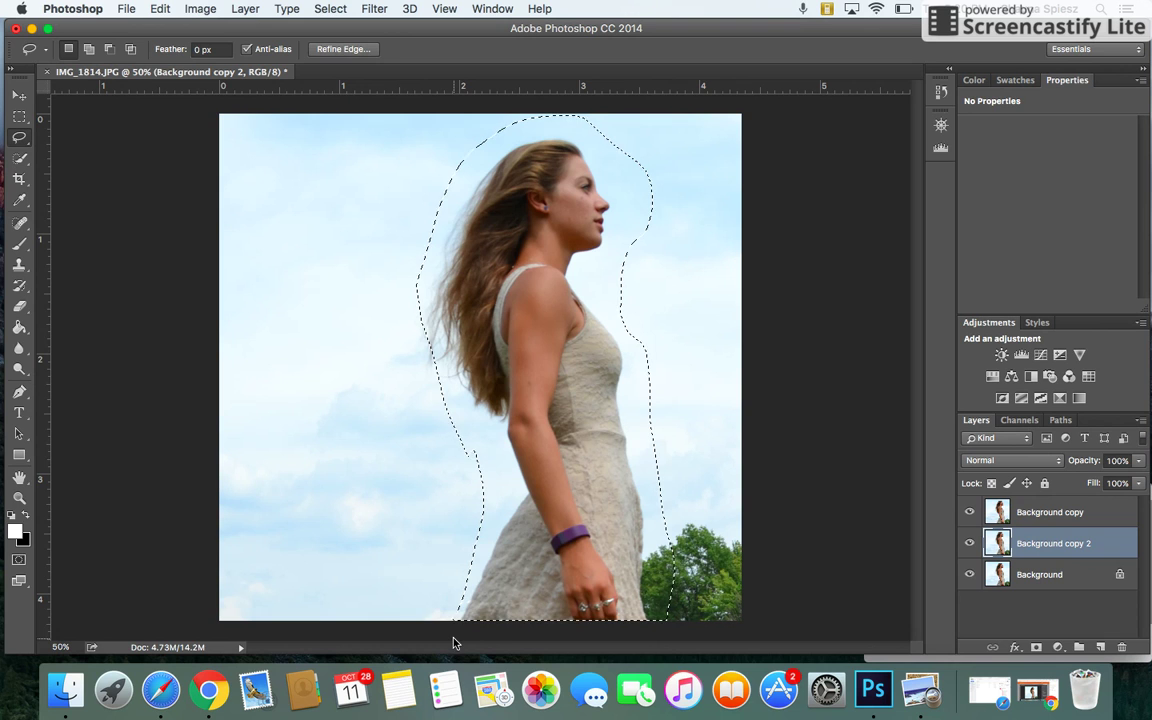
pyautogui.click(160, 9)
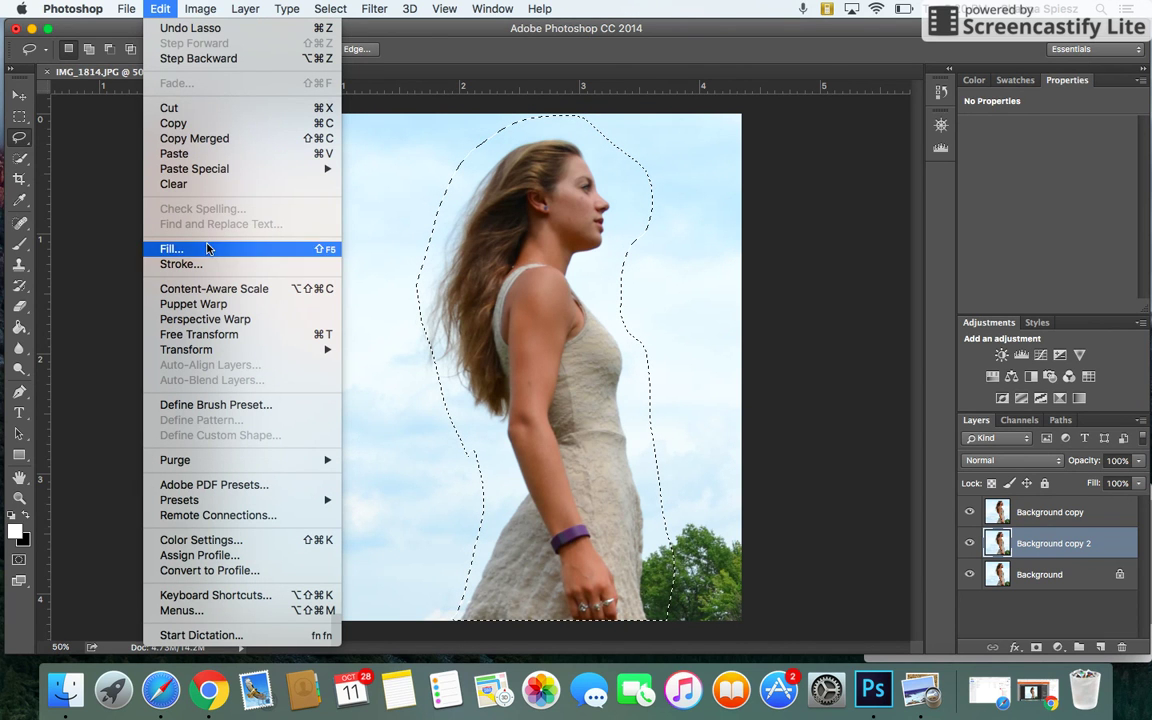
pyautogui.click(175, 248)
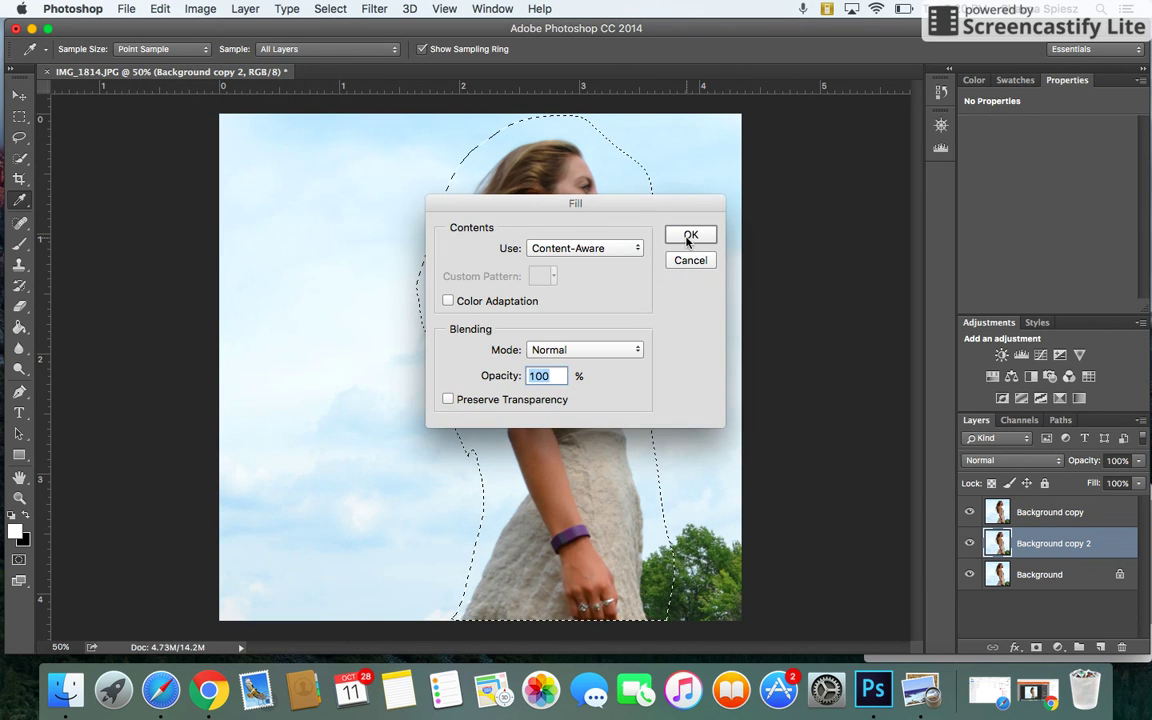
pyautogui.click(690, 236)
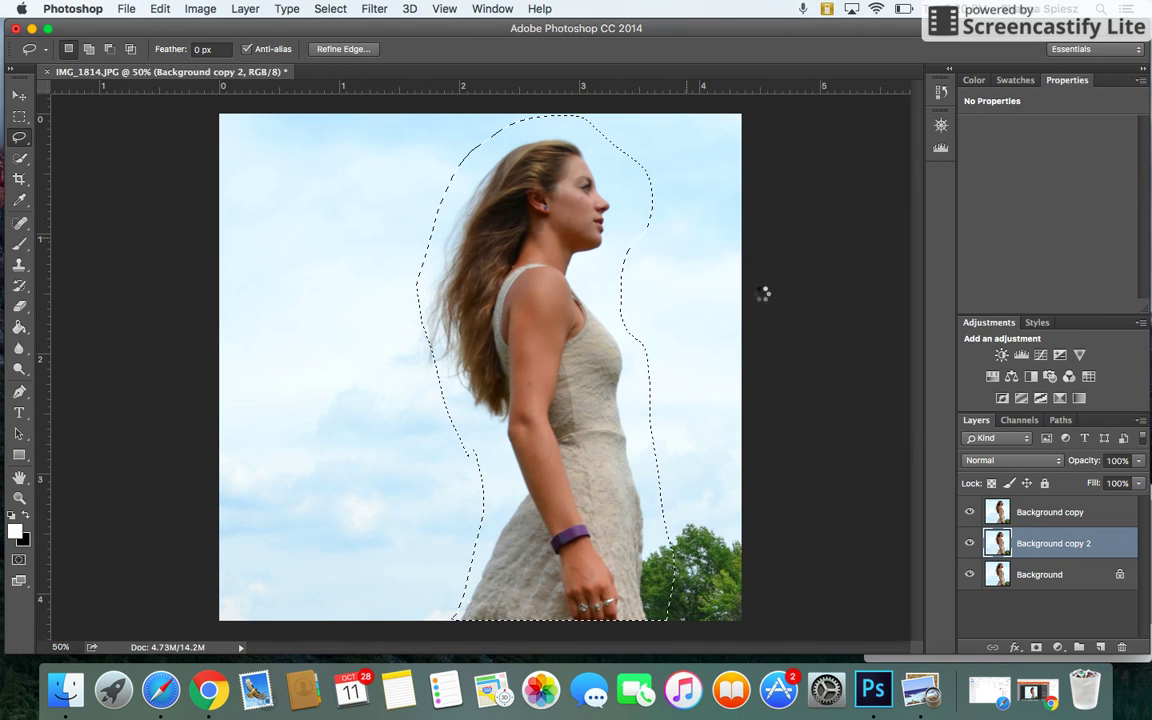
pyautogui.click(969, 512)
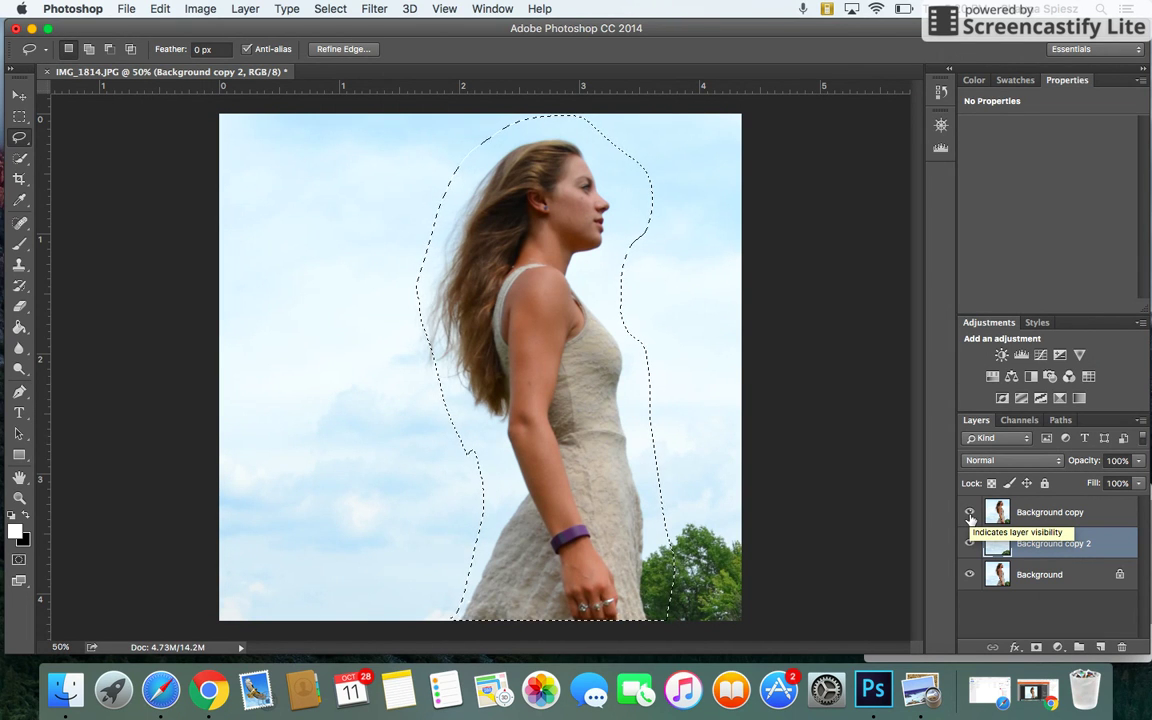
pyautogui.press('super+d')
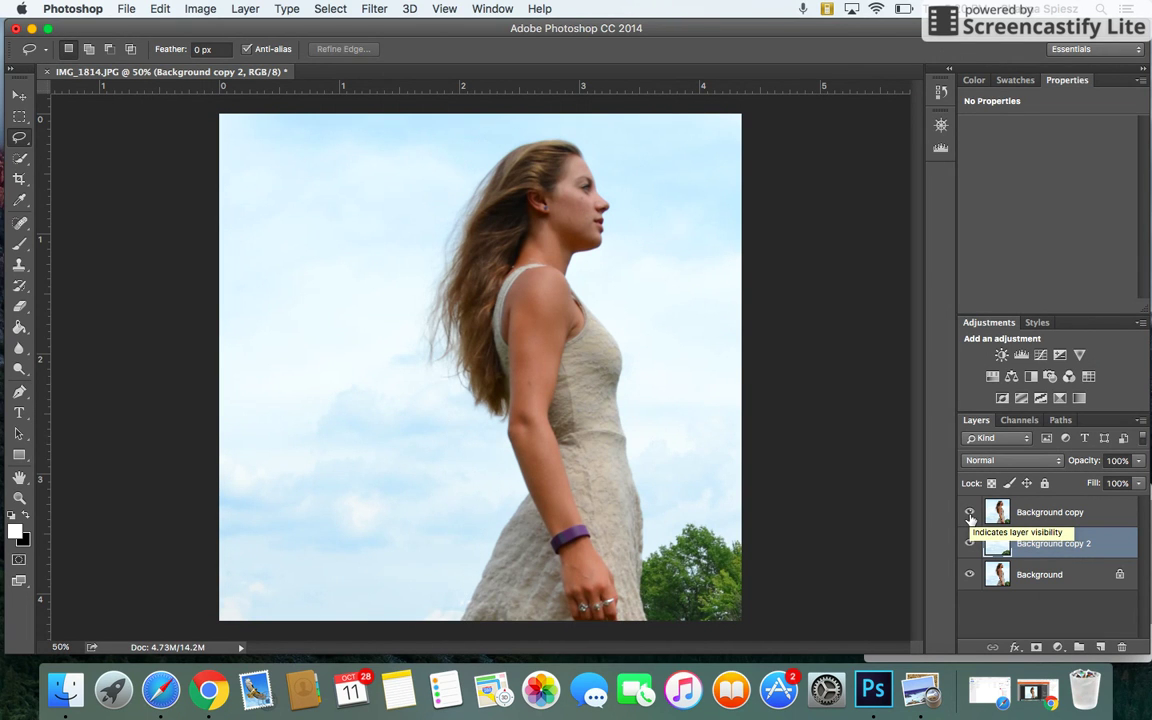
# Step: Select the woman from head to dress on the Background copy layer with the Quick Selection tool
pyautogui.click(1022, 514)
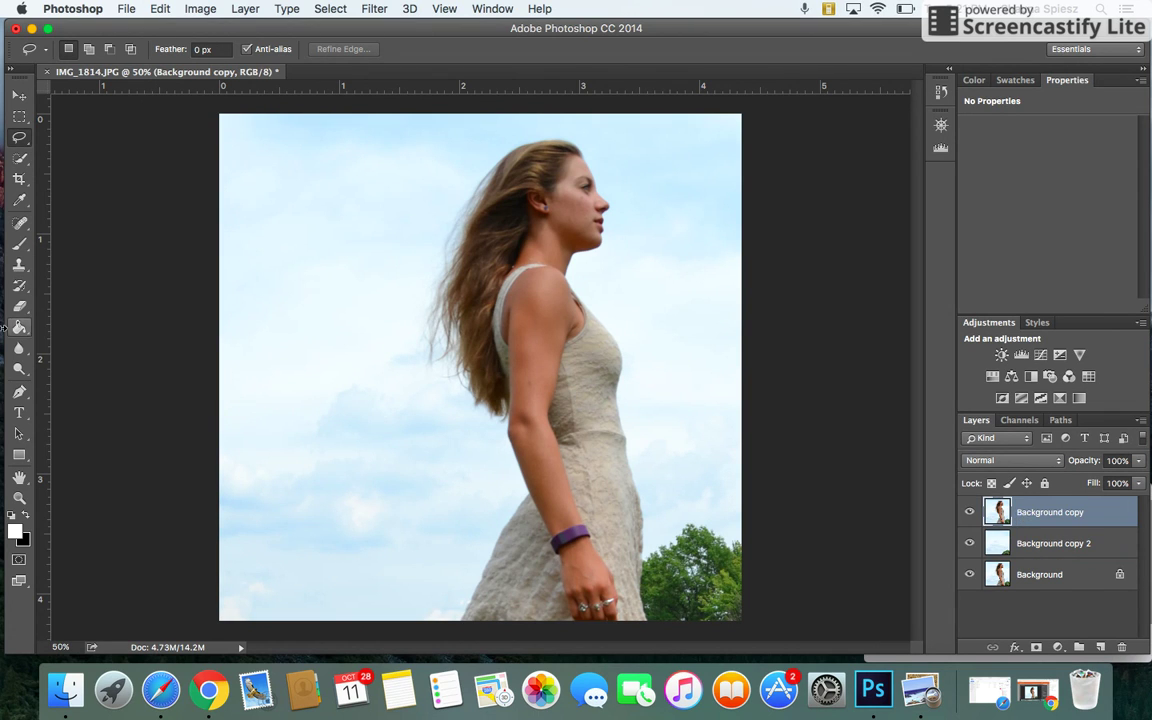
pyautogui.click(22, 161)
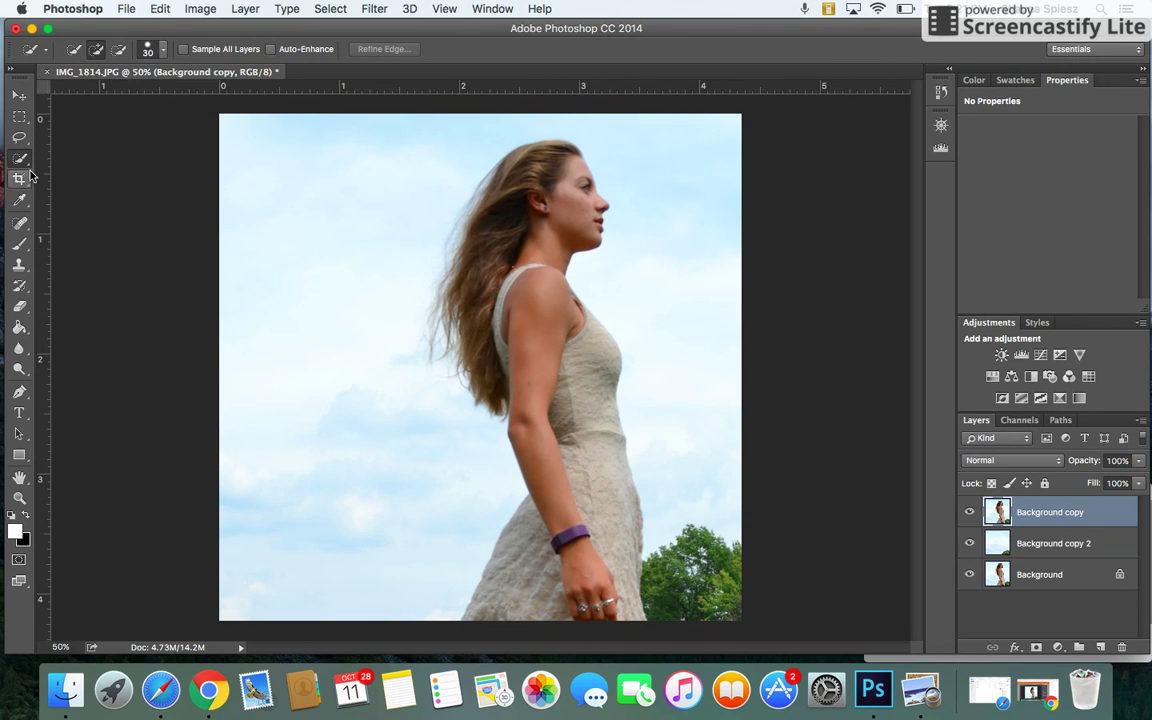
pyautogui.moveTo(550, 175)
pyautogui.mouseDown()
pyautogui.moveTo(517, 229)
pyautogui.moveTo(520, 302)
pyautogui.moveTo(578, 412)
pyautogui.moveTo(567, 557)
pyautogui.mouseUp()
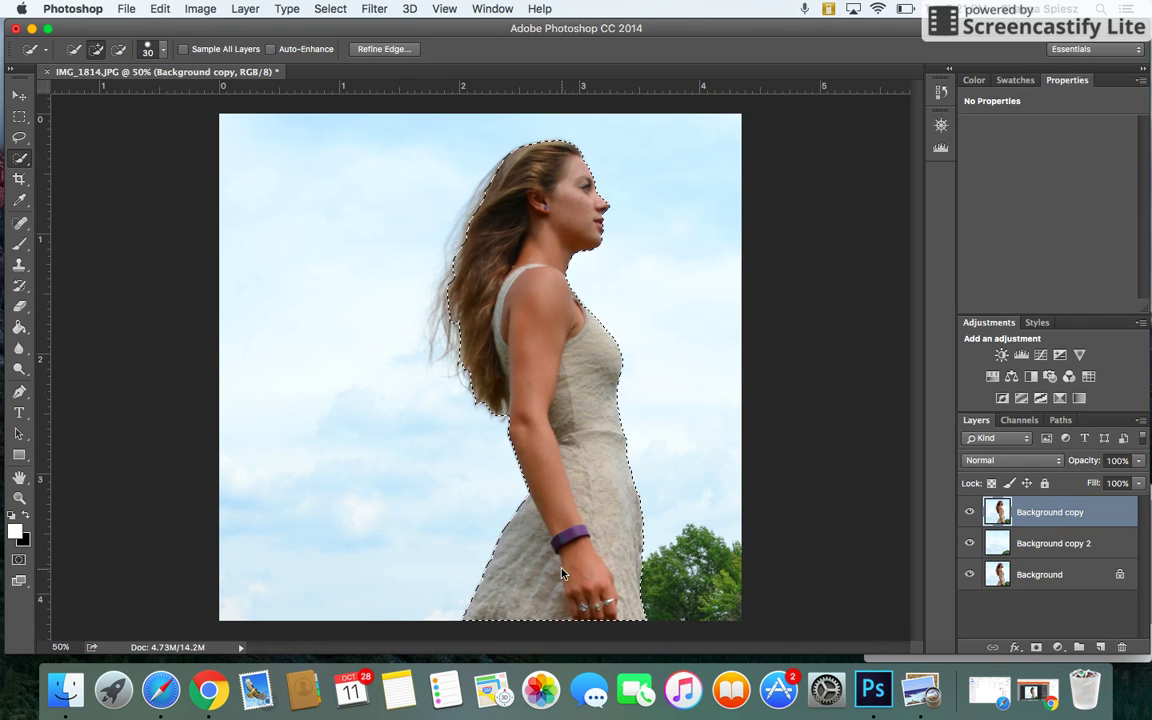
# Step: Refine the edge of the woman's selection with a radius of 19.2 px and smoothing of 21
pyautogui.click(381, 52)
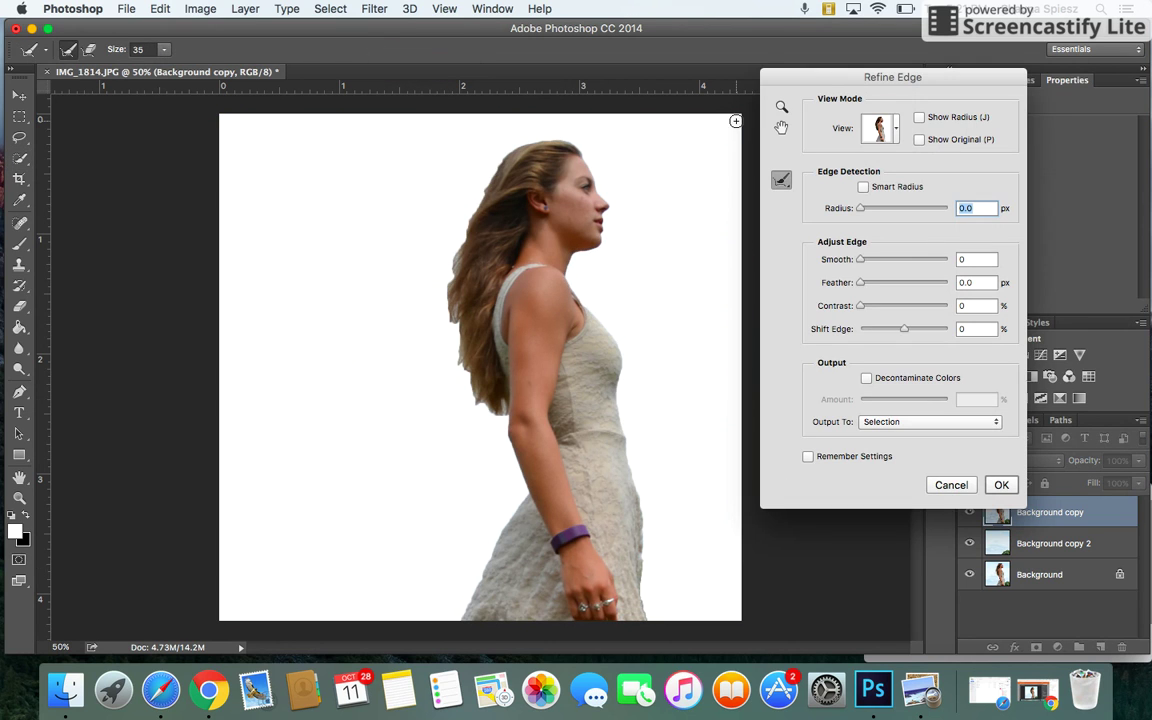
pyautogui.moveTo(862, 209); pyautogui.dragTo(900, 211)
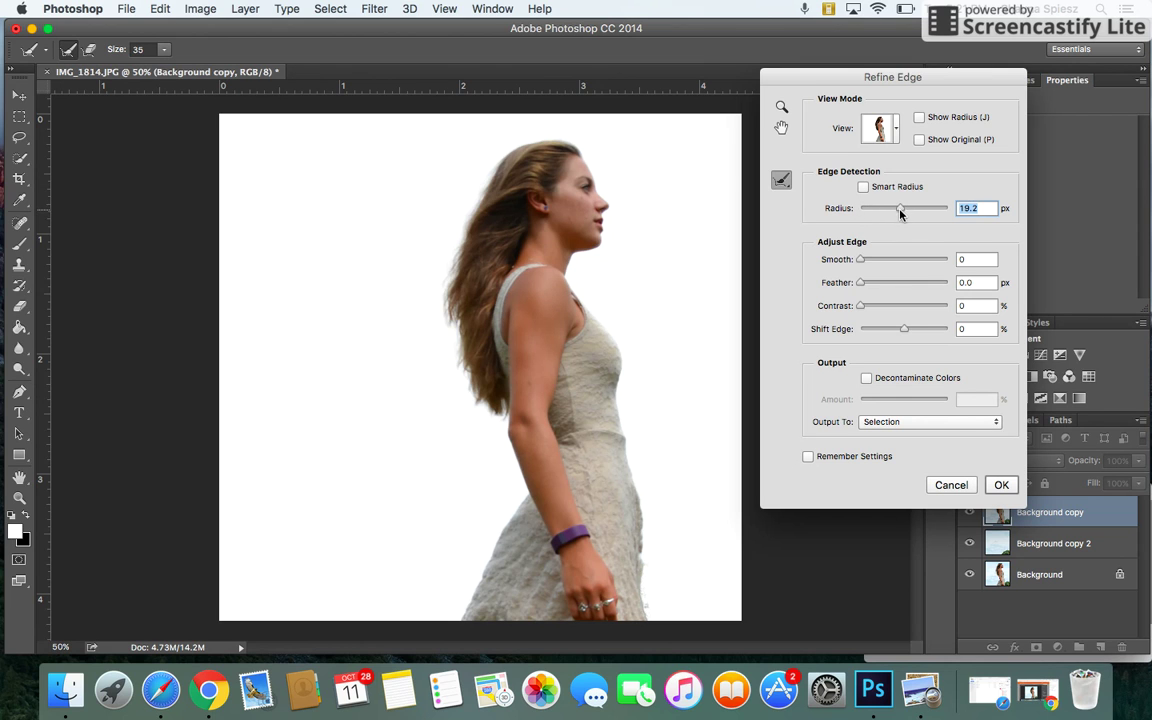
pyautogui.moveTo(861, 260); pyautogui.dragTo(878, 261)
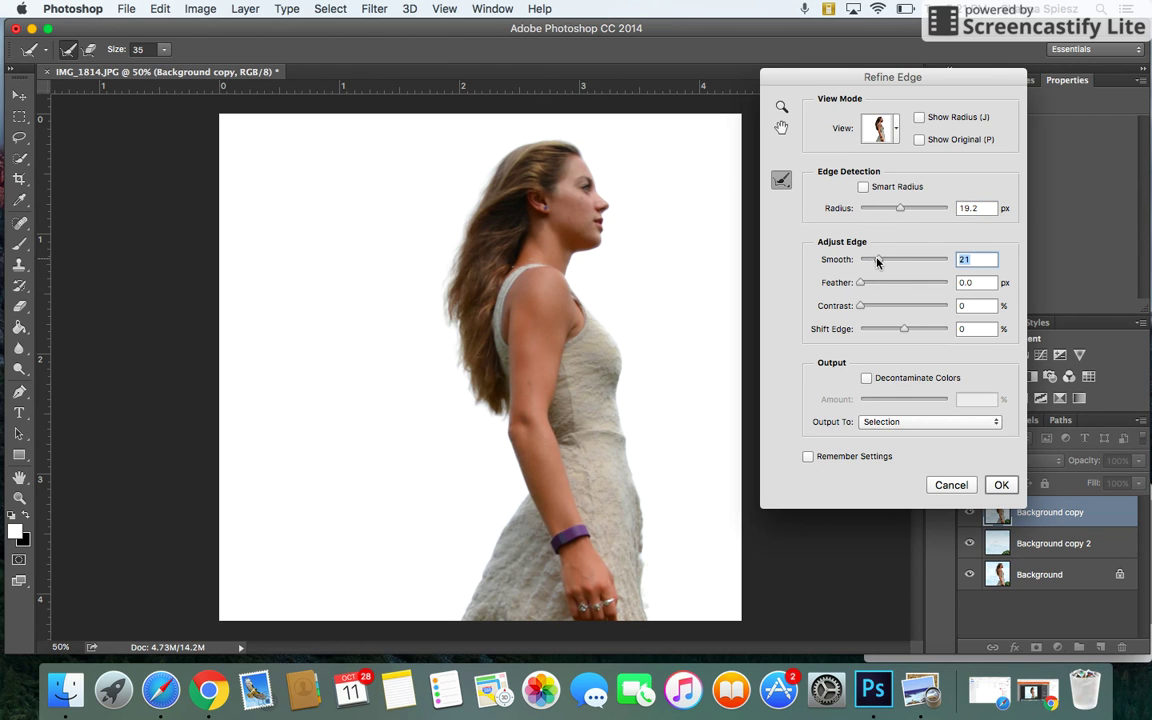
# Step: Brush edge refinement along the loose hair, the back of the dress and the face profile, and apply it to the selection
pyautogui.moveTo(506, 148)
pyautogui.mouseDown()
pyautogui.moveTo(450, 262)
pyautogui.moveTo(452, 318)
pyautogui.moveTo(510, 432)
pyautogui.moveTo(497, 420)
pyautogui.mouseUp()
pyautogui.moveTo(463, 388); pyautogui.dragTo(449, 352)
pyautogui.moveTo(440, 292)
pyautogui.mouseDown()
pyautogui.moveTo(437, 336)
pyautogui.moveTo(446, 384)
pyautogui.mouseUp()
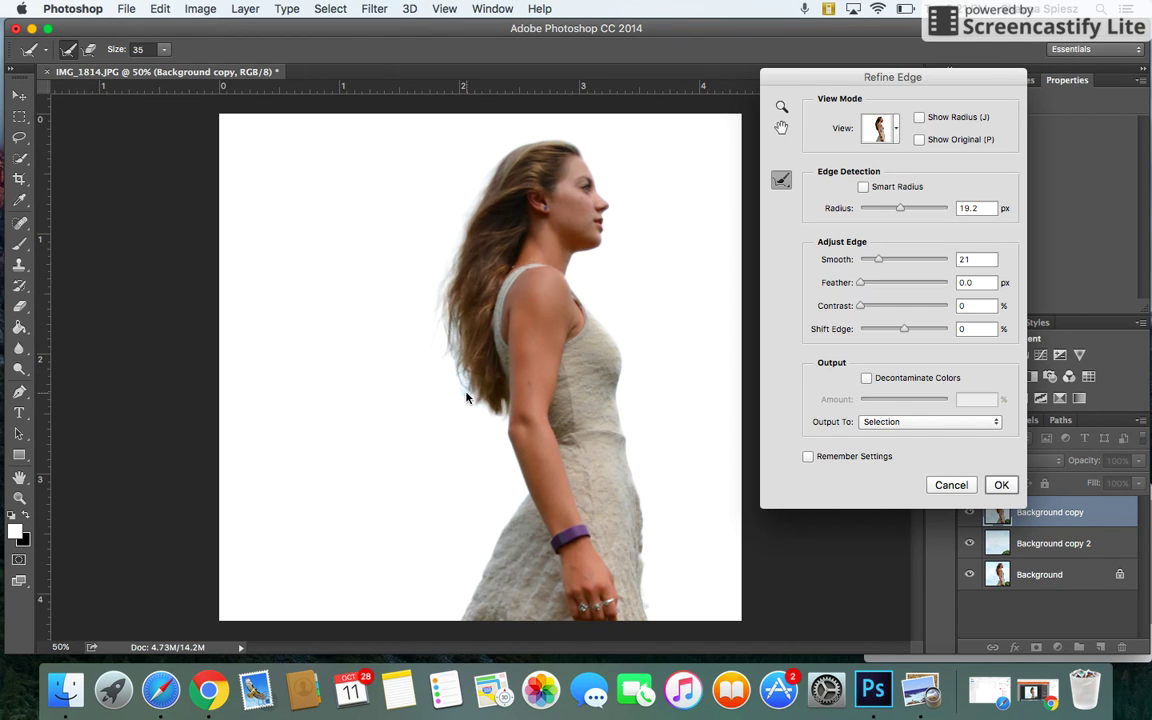
pyautogui.moveTo(505, 416)
pyautogui.mouseDown()
pyautogui.moveTo(525, 498)
pyautogui.moveTo(484, 564)
pyautogui.moveTo(475, 637)
pyautogui.mouseUp()
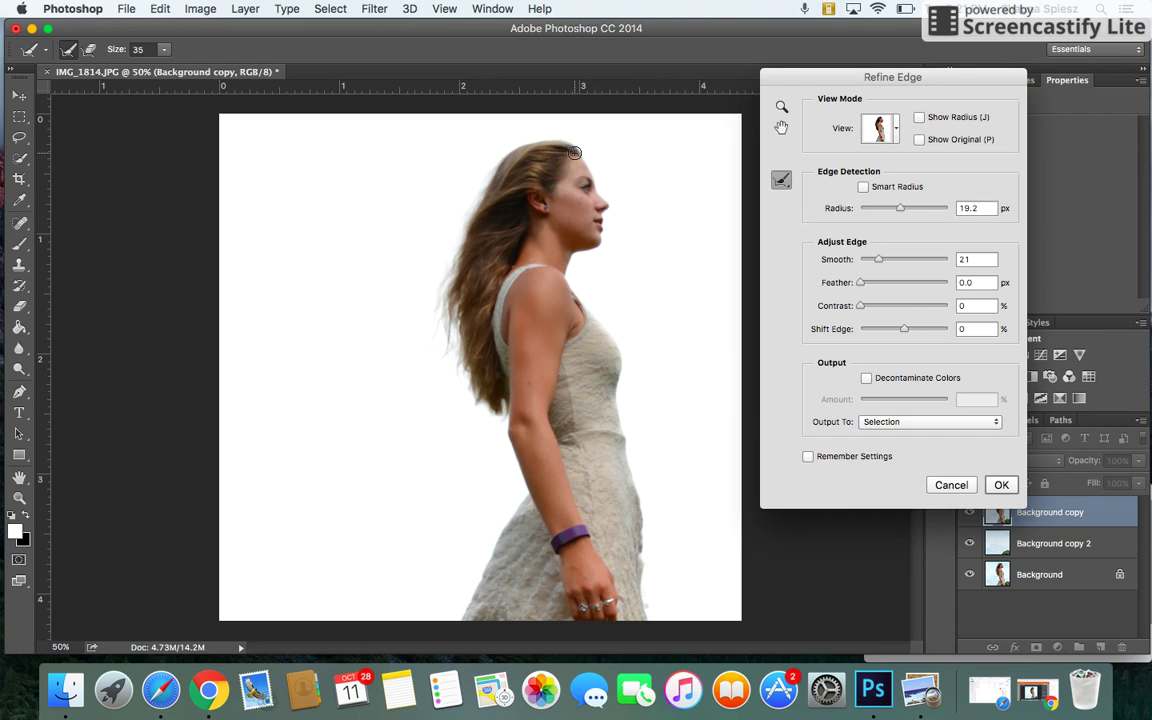
pyautogui.moveTo(580, 140)
pyautogui.mouseDown()
pyautogui.moveTo(606, 185)
pyautogui.moveTo(594, 246)
pyautogui.moveTo(578, 258)
pyautogui.mouseUp()
pyautogui.click(997, 488)
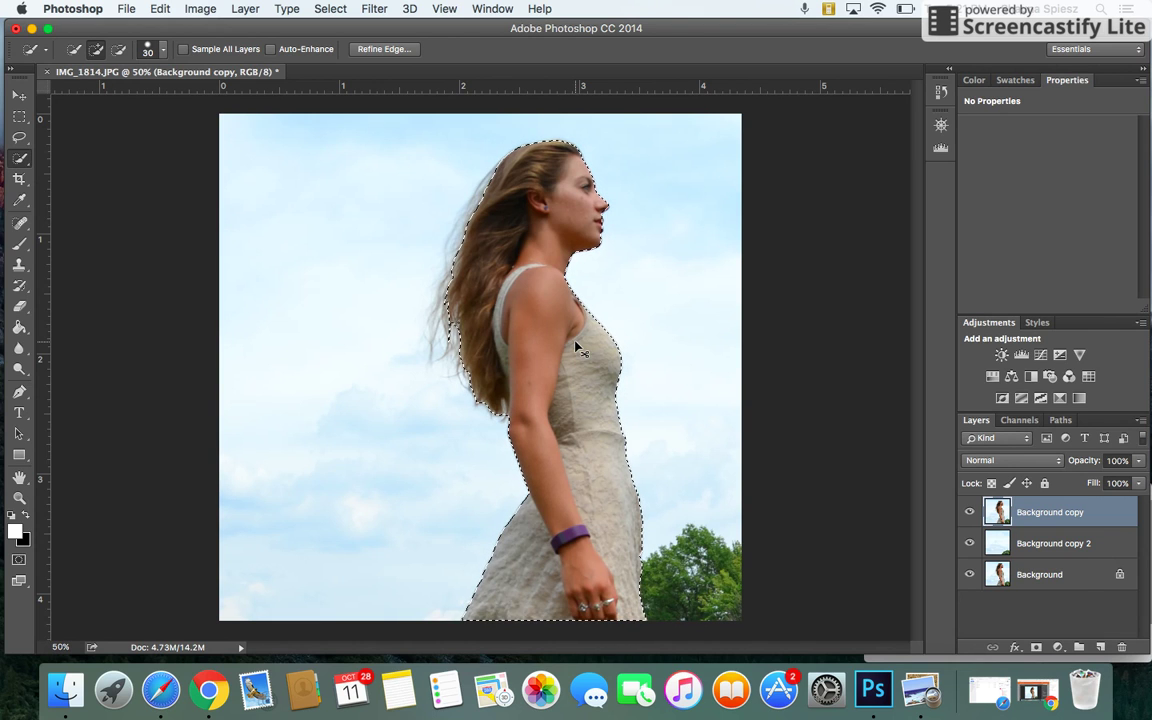
# Step: Copy the selected woman from Background copy and paste her onto a new layer
pyautogui.press('super+j')
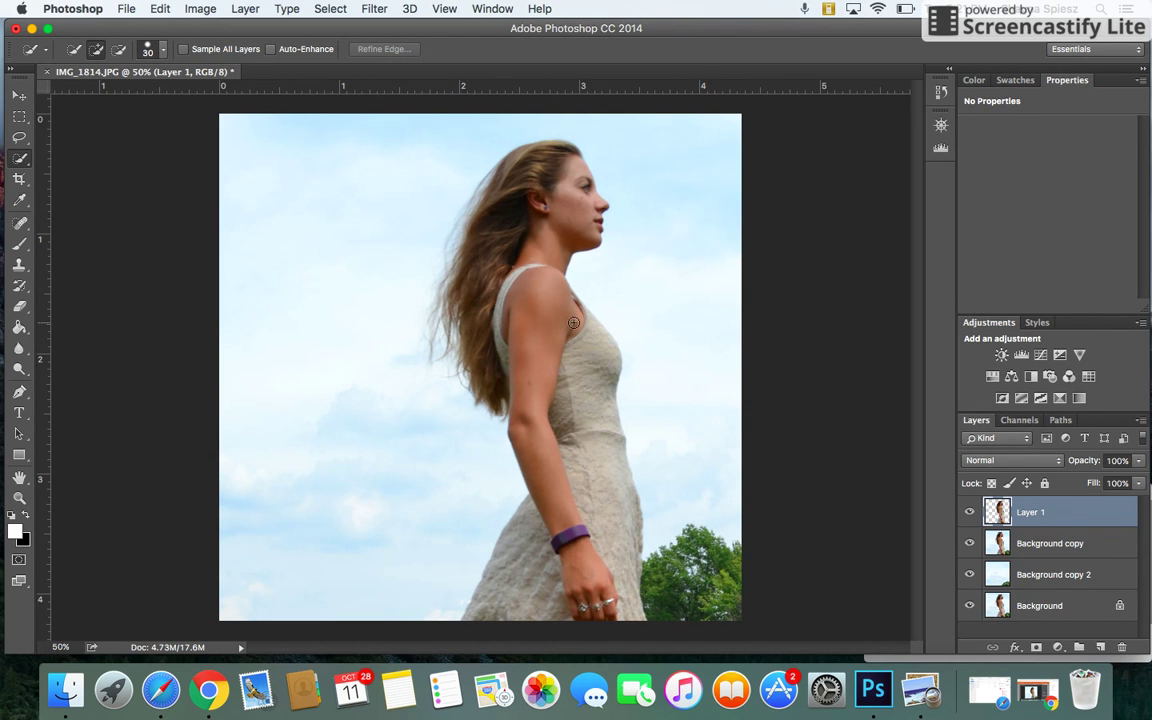
pyautogui.click(161, 9)
pyautogui.click(165, 118)
pyautogui.click(154, 9)
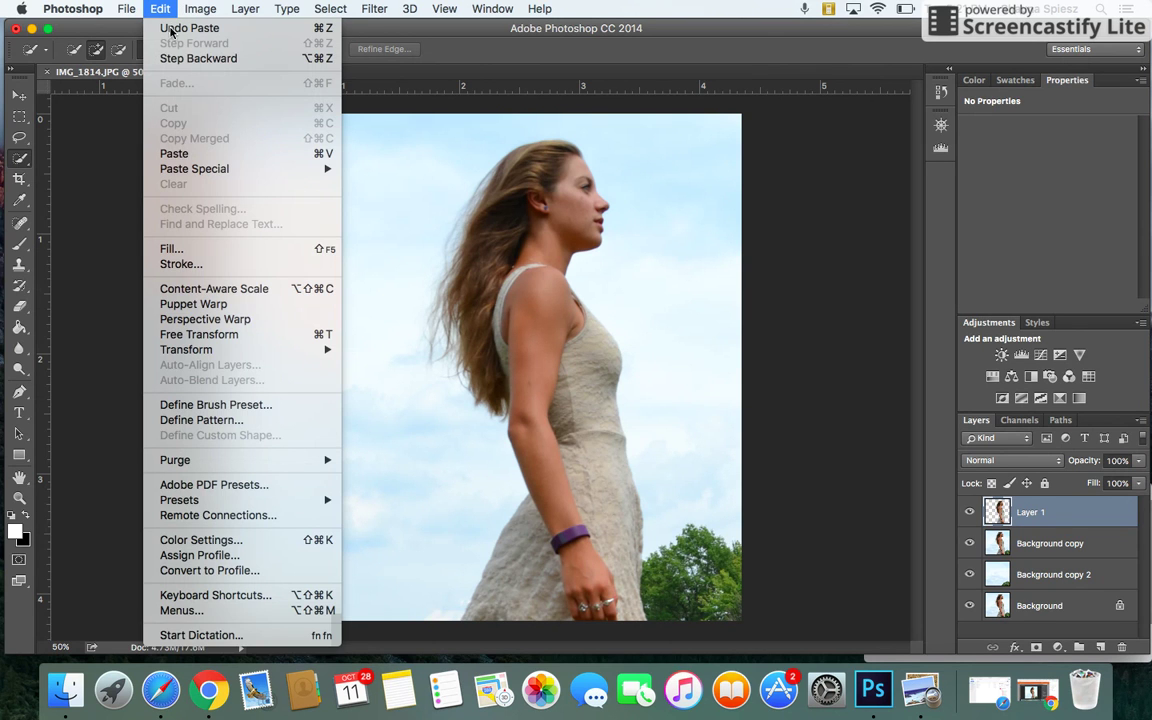
pyautogui.click(174, 153)
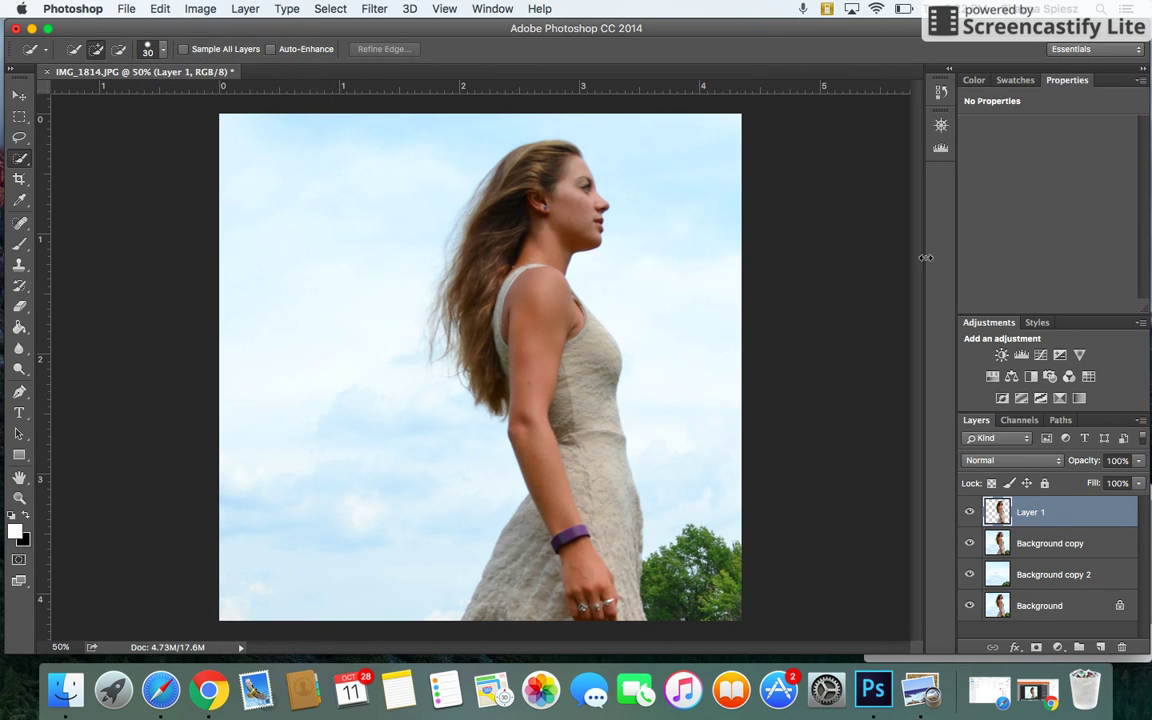
# Step: Hide the Background copy, Background copy 2 and Background layers, leaving only the cut-out woman visible
pyautogui.click(969, 543)
pyautogui.click(969, 574)
pyautogui.click(969, 605)
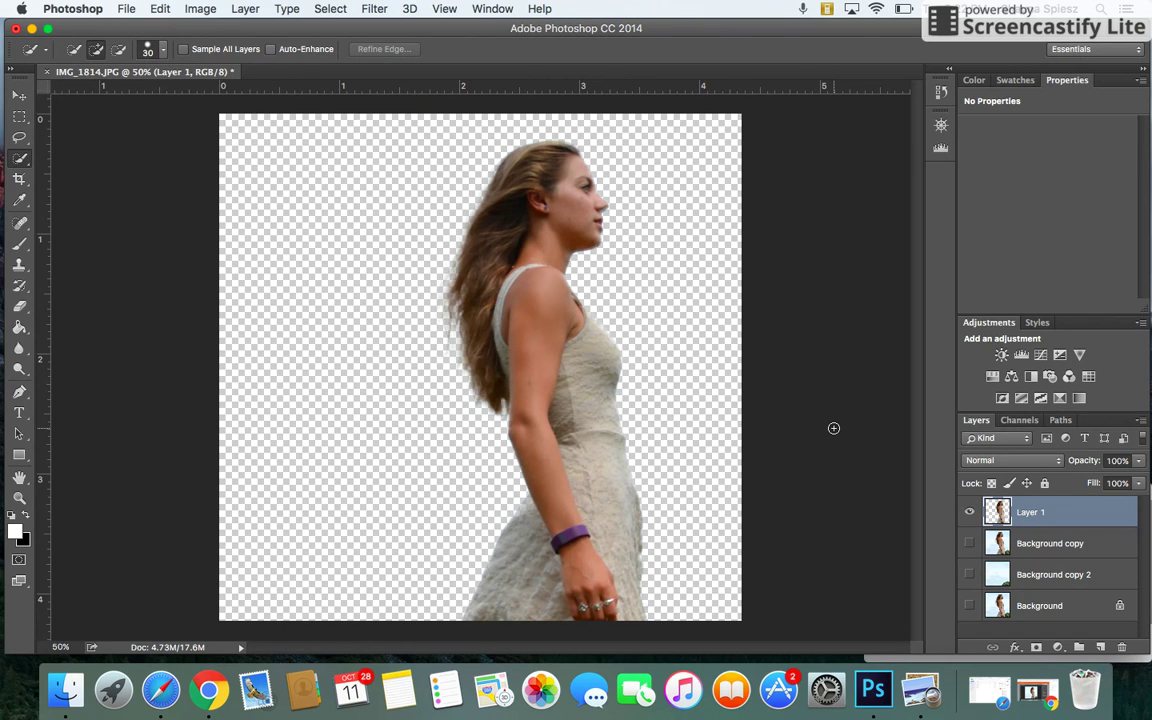
# Step: Duplicate Layer 1 in the same document as Layer 1 copy
pyautogui.rightClick(1074, 514)
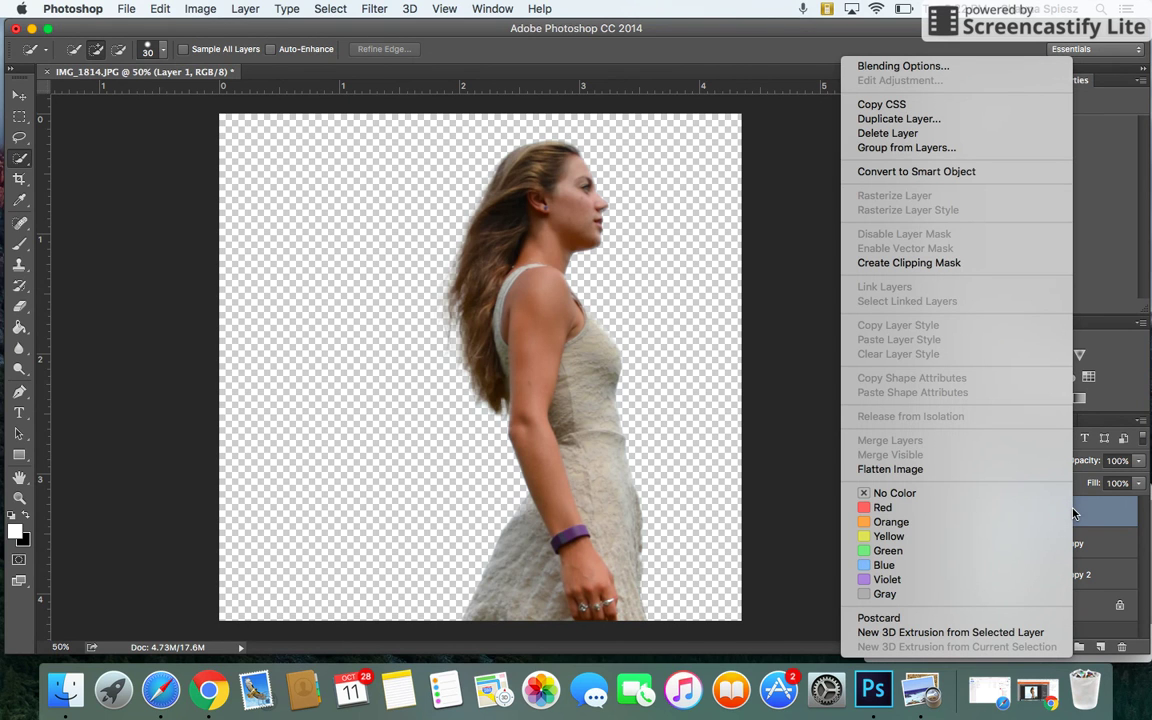
pyautogui.click(921, 122)
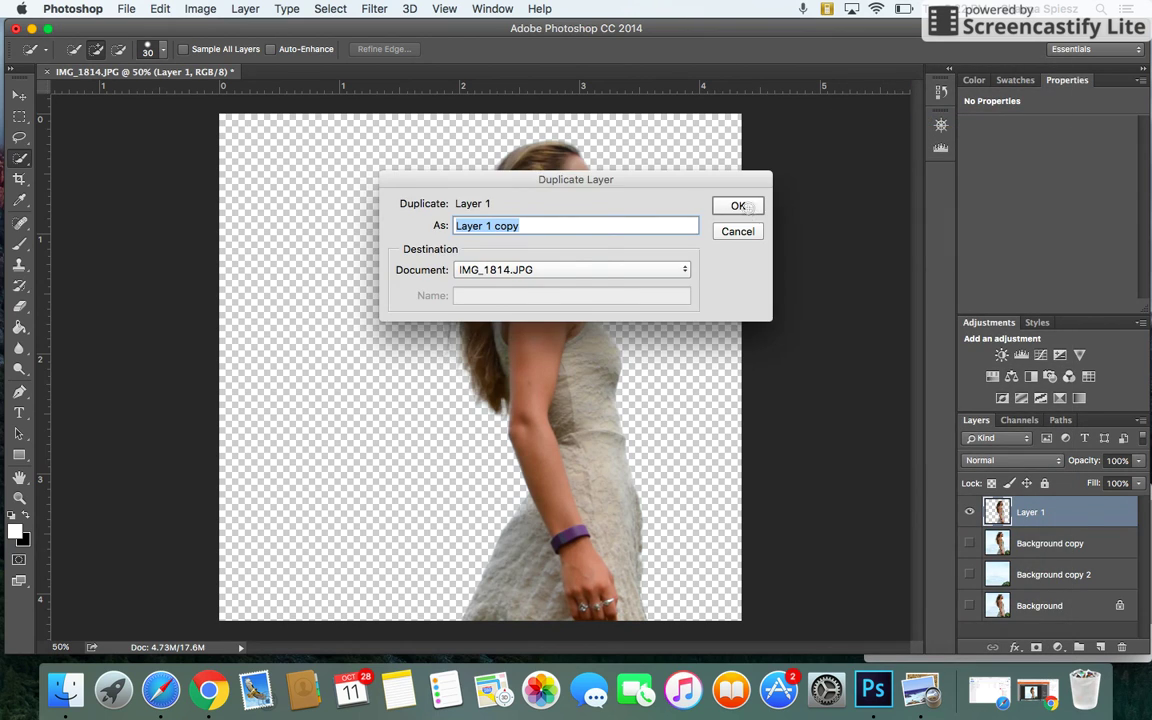
pyautogui.click(738, 206)
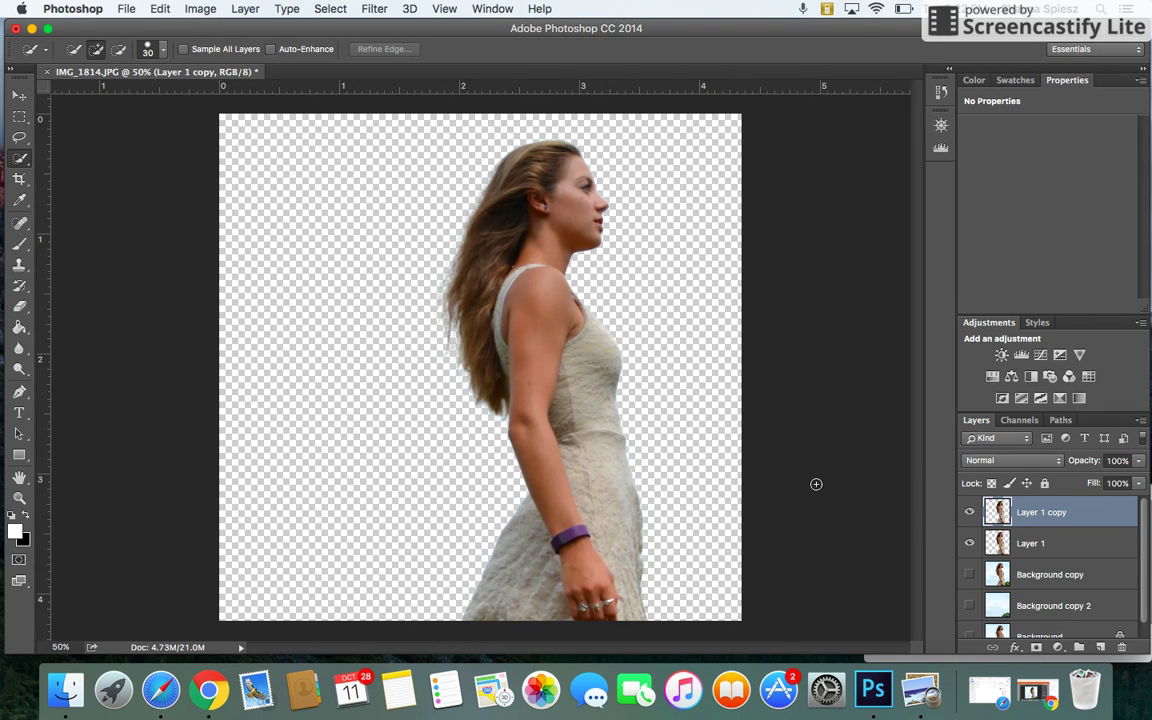
# Step: Move the woman on Layer 1 slightly to the left so she is offset behind the copy
pyautogui.click(1035, 548)
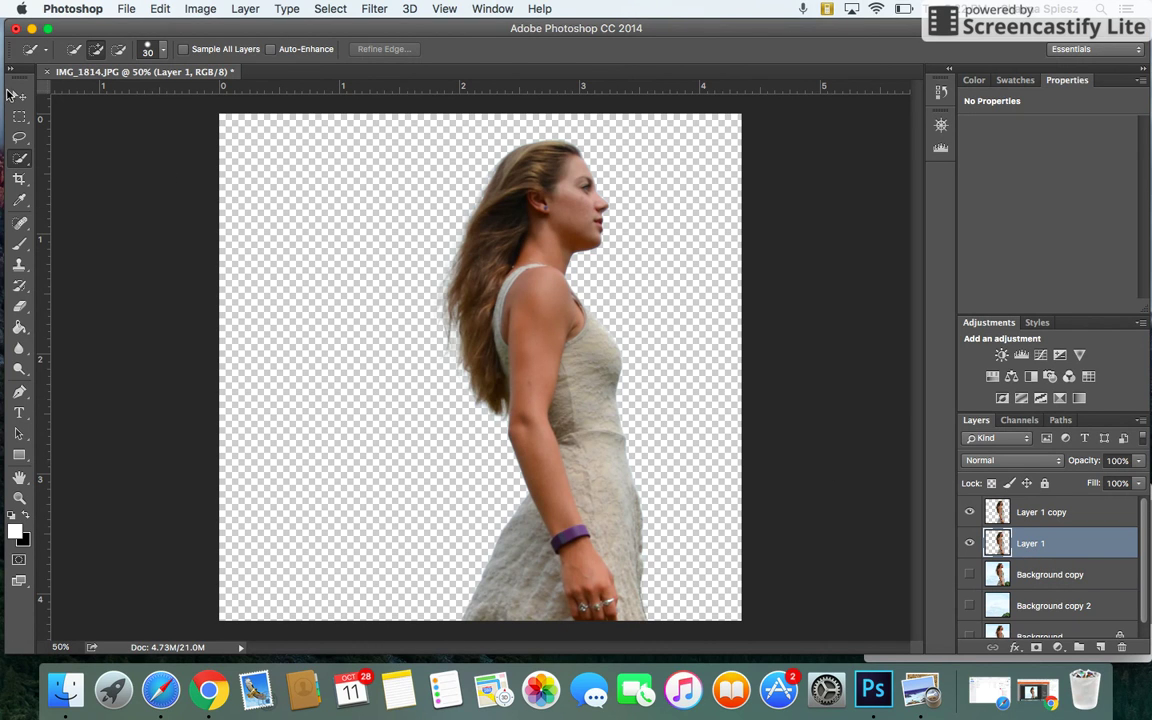
pyautogui.click(10, 92)
pyautogui.moveTo(511, 282); pyautogui.dragTo(459, 285)
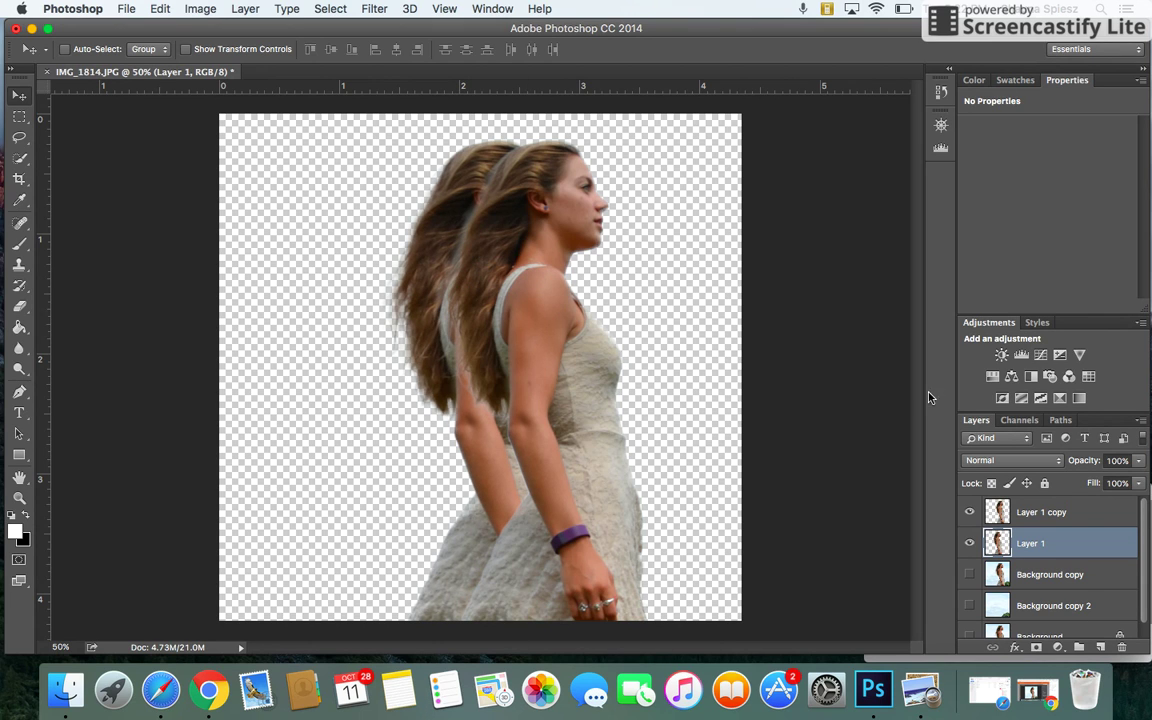
# Step: Open Liquify on Layer 1 and push the woman's hair out to the left canvas edge with the 609 brush
pyautogui.click(370, 8)
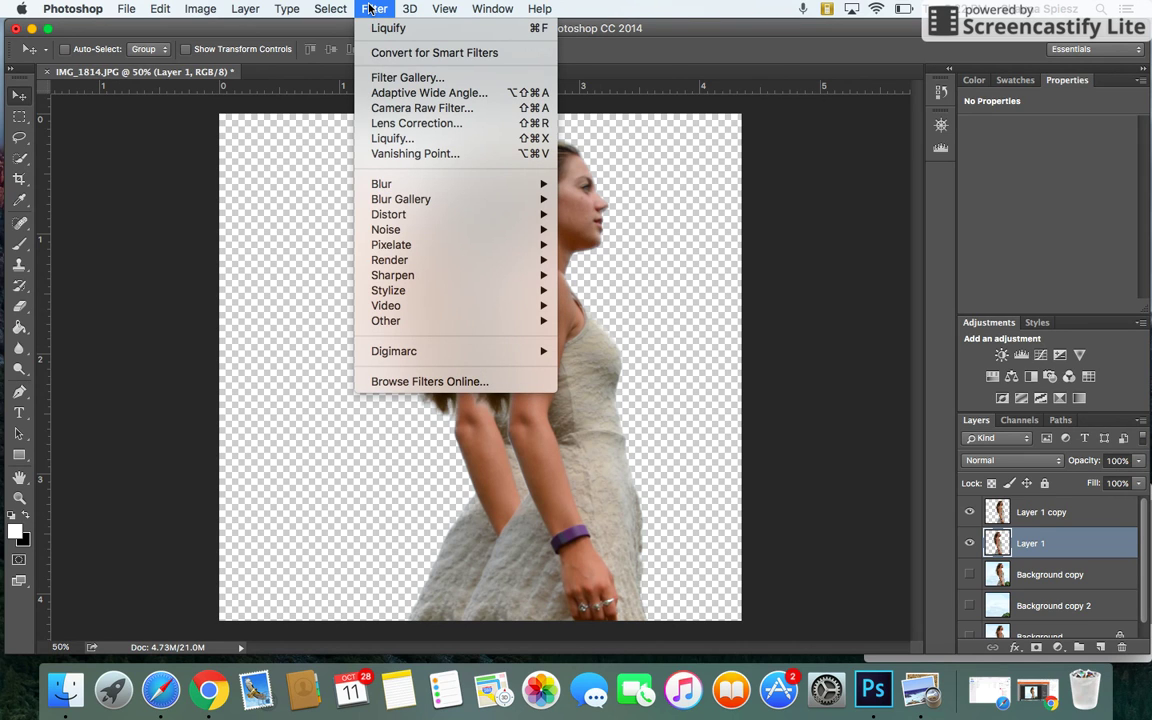
pyautogui.click(419, 139)
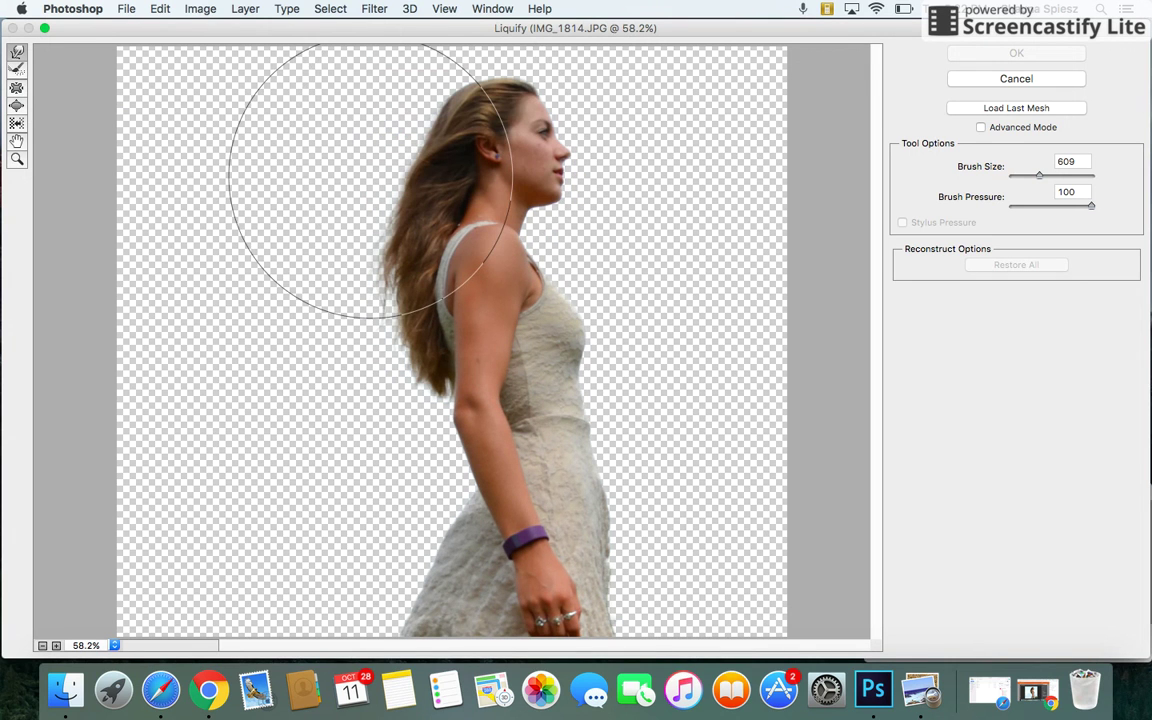
pyautogui.moveTo(370, 180)
pyautogui.mouseDown()
pyautogui.moveTo(190, 129)
pyautogui.moveTo(200, 130)
pyautogui.mouseUp()
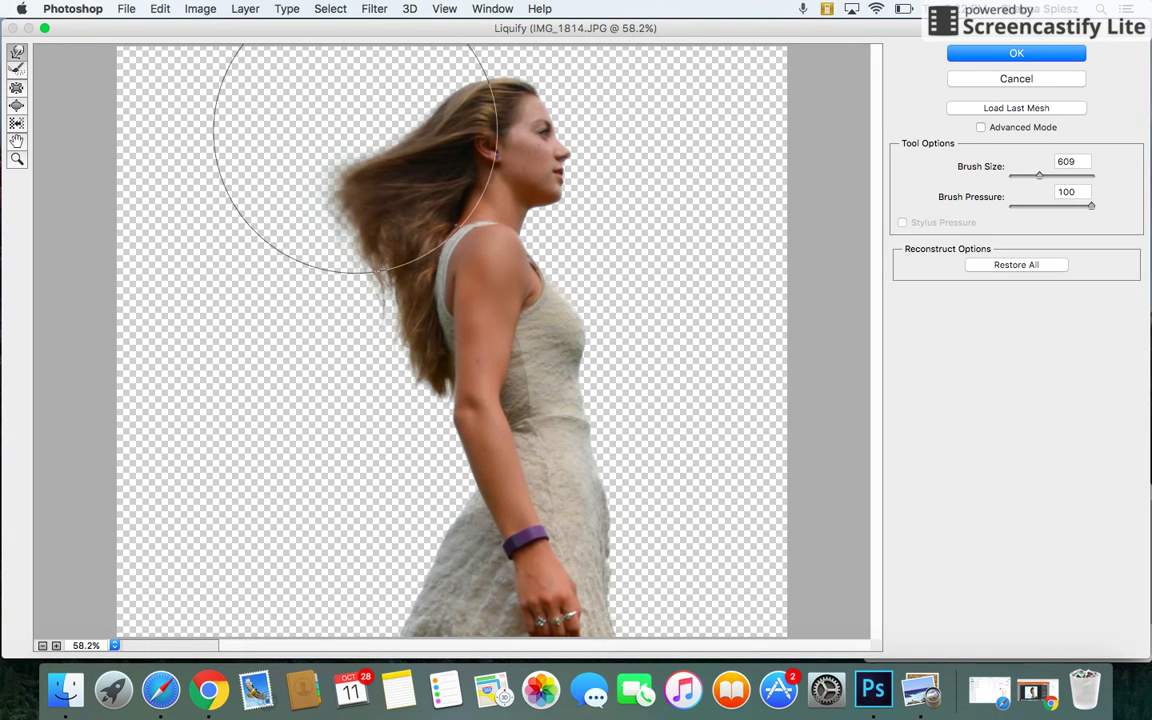
pyautogui.moveTo(325, 158)
pyautogui.mouseDown()
pyautogui.moveTo(71, 90)
pyautogui.moveTo(58, 80)
pyautogui.moveTo(222, 64)
pyautogui.moveTo(103, 2)
pyautogui.mouseUp()
pyautogui.moveTo(296, 226)
pyautogui.mouseDown()
pyautogui.moveTo(257, 231)
pyautogui.moveTo(51, 193)
pyautogui.mouseUp()
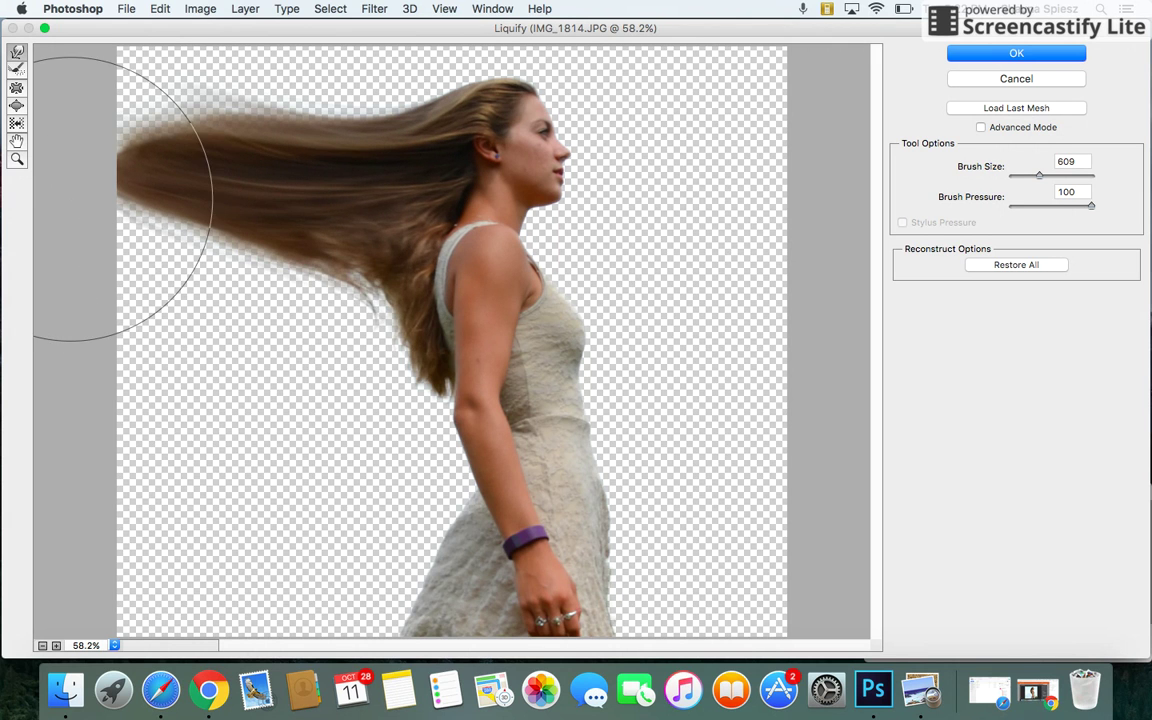
pyautogui.moveTo(327, 324); pyautogui.dragTo(126, 342)
pyautogui.moveTo(345, 300); pyautogui.dragTo(159, 239)
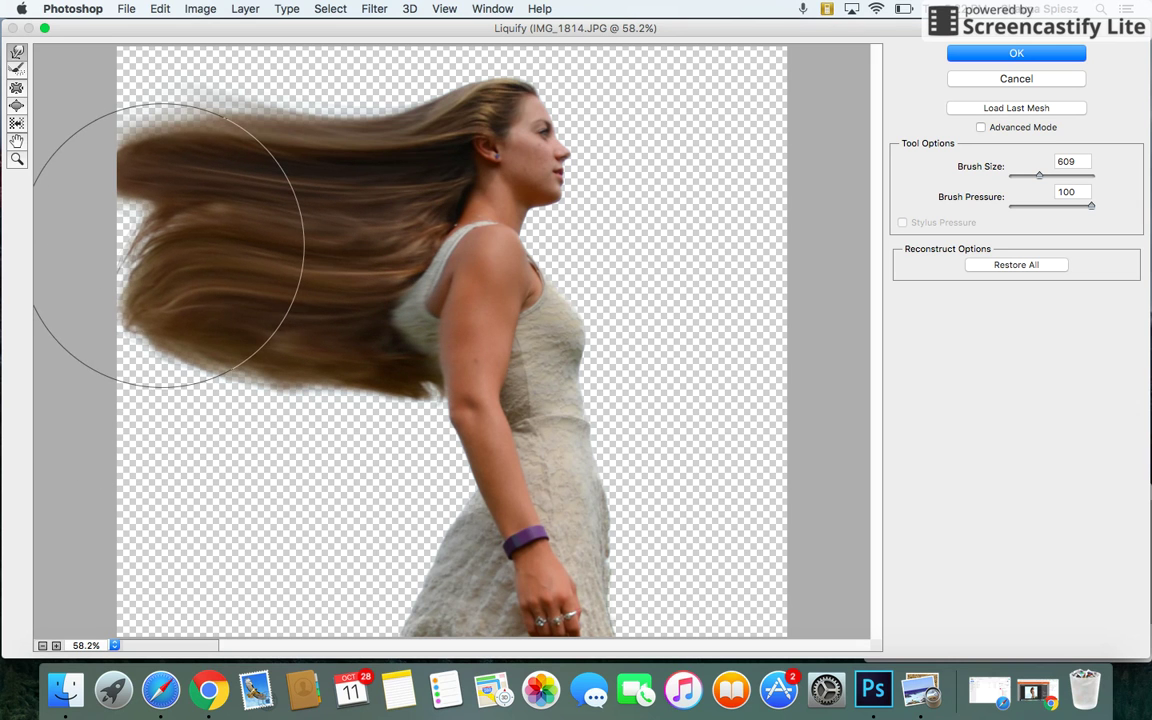
# Step: Push the woman's arm and dress toward the left canvas edge with the same 609 warp brush and apply Liquify
pyautogui.moveTo(400, 411)
pyautogui.mouseDown()
pyautogui.moveTo(321, 428)
pyautogui.moveTo(121, 399)
pyautogui.mouseUp()
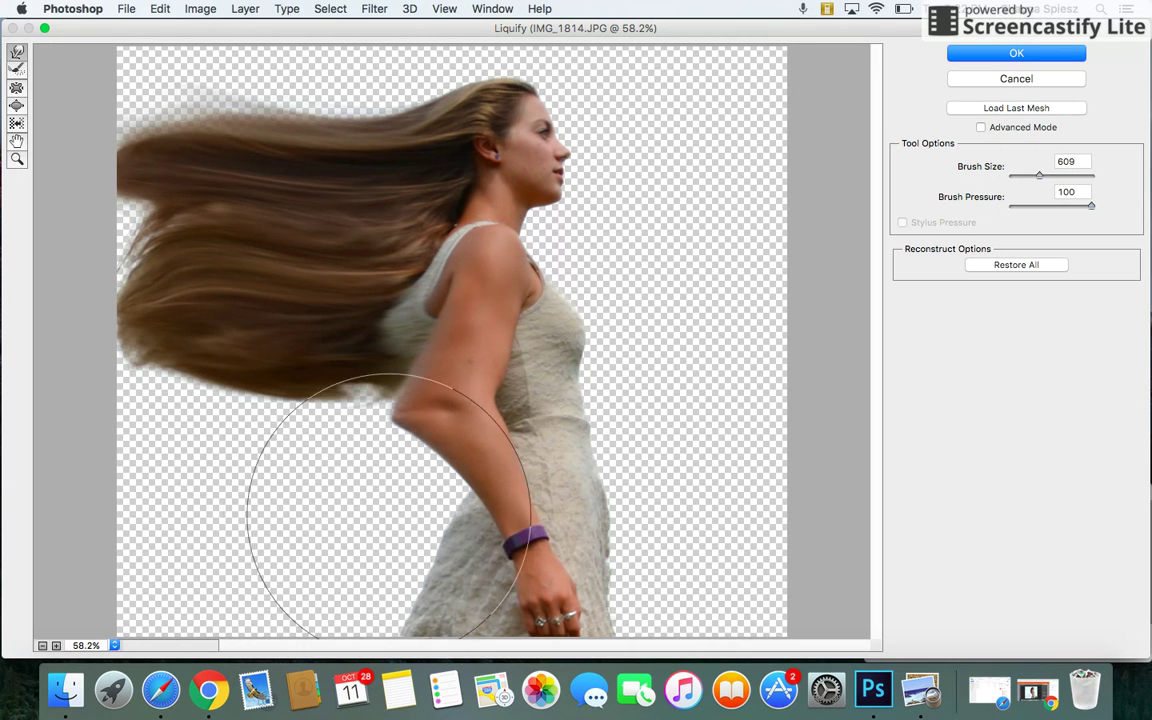
pyautogui.moveTo(423, 496)
pyautogui.mouseDown()
pyautogui.moveTo(364, 497)
pyautogui.moveTo(175, 458)
pyautogui.mouseUp()
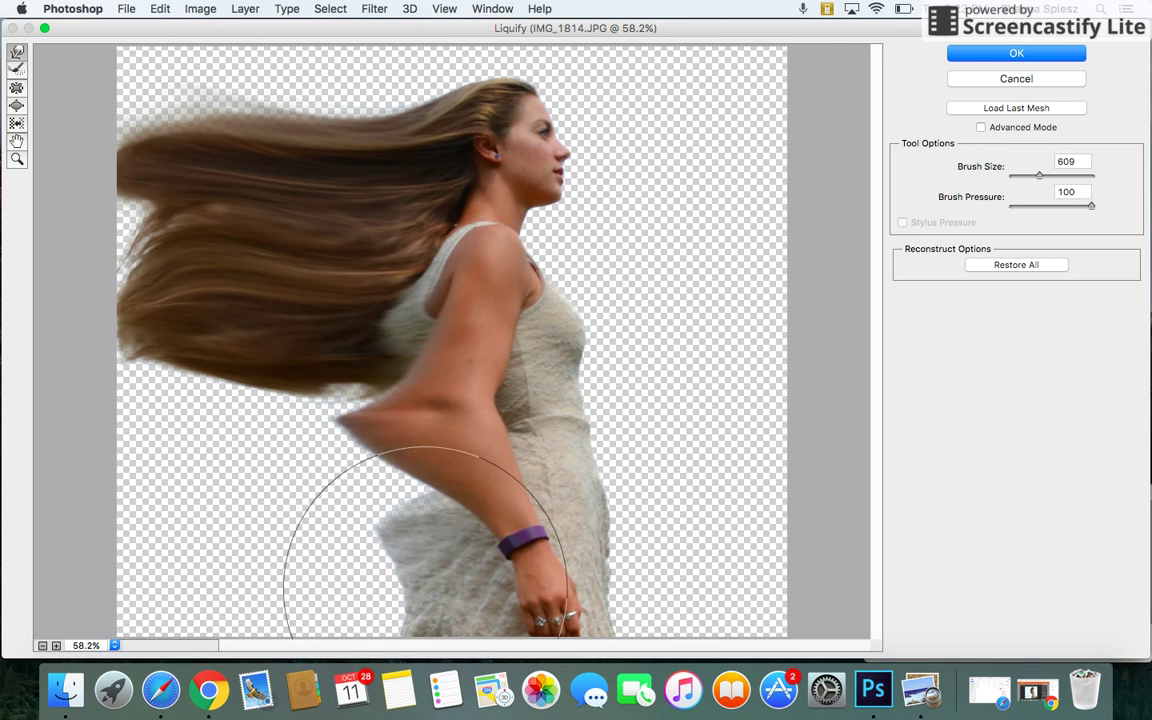
pyautogui.moveTo(424, 591); pyautogui.dragTo(152, 550)
pyautogui.moveTo(345, 476); pyautogui.dragTo(167, 360)
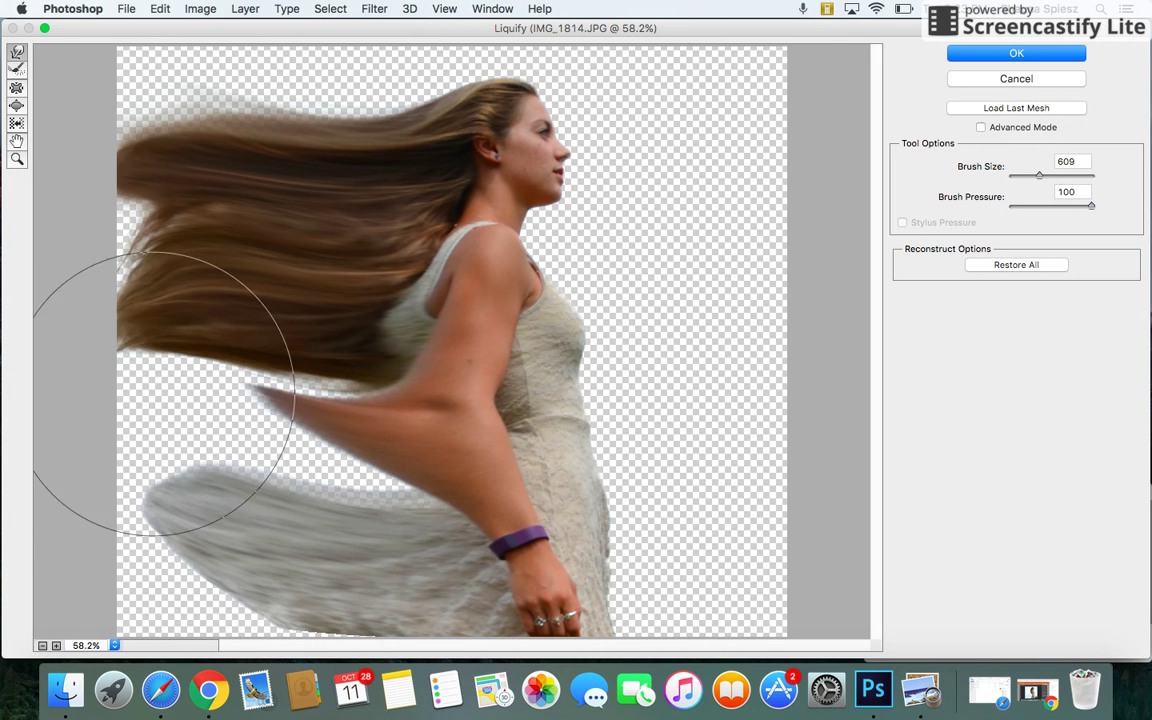
pyautogui.moveTo(386, 488)
pyautogui.mouseDown()
pyautogui.moveTo(309, 514)
pyautogui.moveTo(129, 476)
pyautogui.mouseUp()
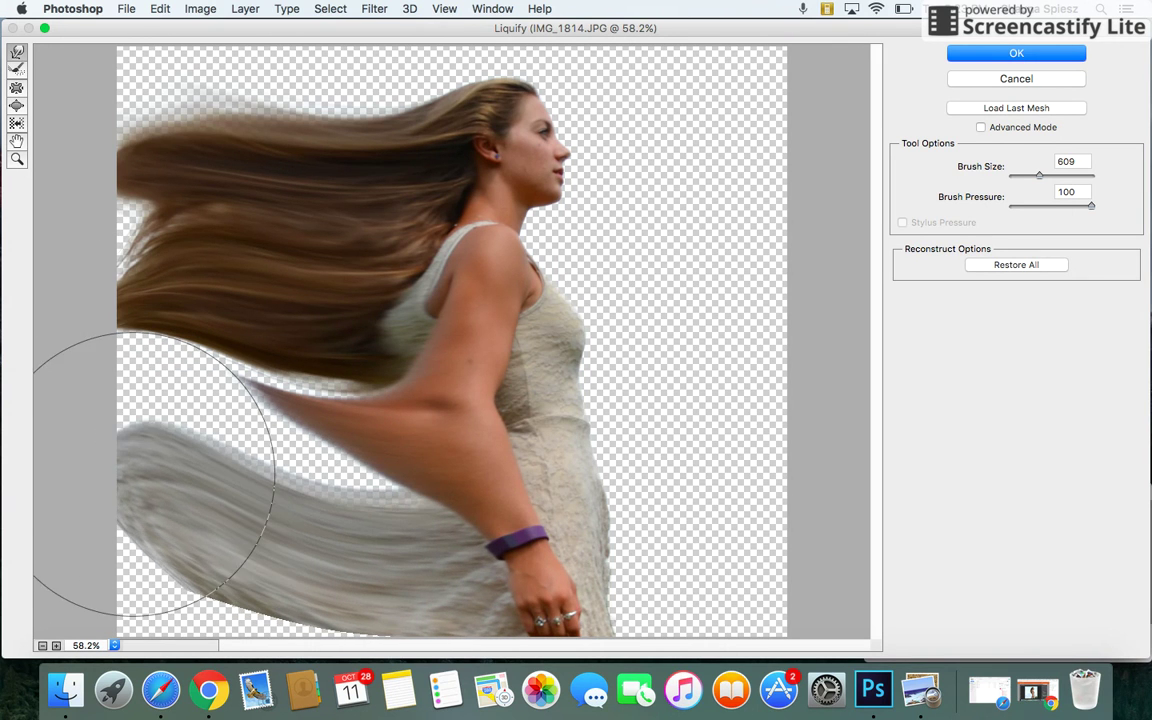
pyautogui.moveTo(302, 443); pyautogui.dragTo(193, 329)
pyautogui.moveTo(352, 521)
pyautogui.mouseDown()
pyautogui.moveTo(217, 620)
pyautogui.moveTo(180, 614)
pyautogui.mouseUp()
pyautogui.moveTo(324, 498)
pyautogui.mouseDown()
pyautogui.moveTo(221, 415)
pyautogui.moveTo(301, 345)
pyautogui.moveTo(221, 329)
pyautogui.moveTo(304, 230)
pyautogui.moveTo(226, 177)
pyautogui.moveTo(213, 77)
pyautogui.mouseUp()
pyautogui.click(1016, 53)
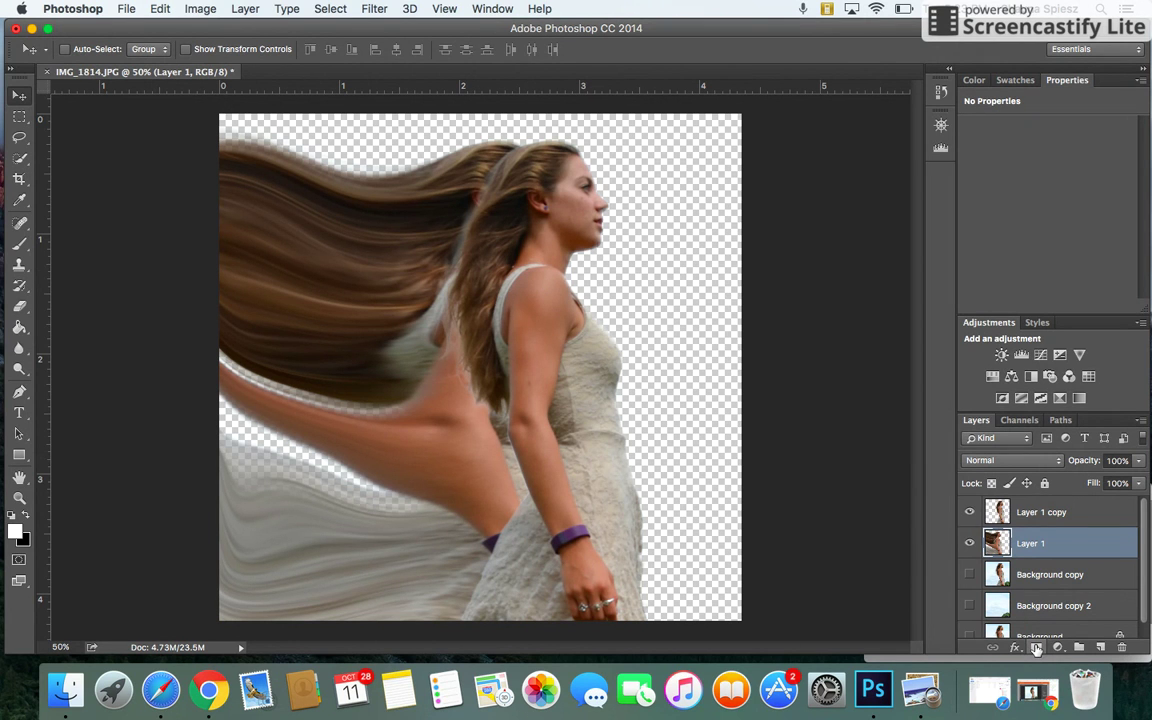
# Step: Add a layer mask to Layer 1 and fill it with black using the Paint Bucket
pyautogui.click(1036, 649)
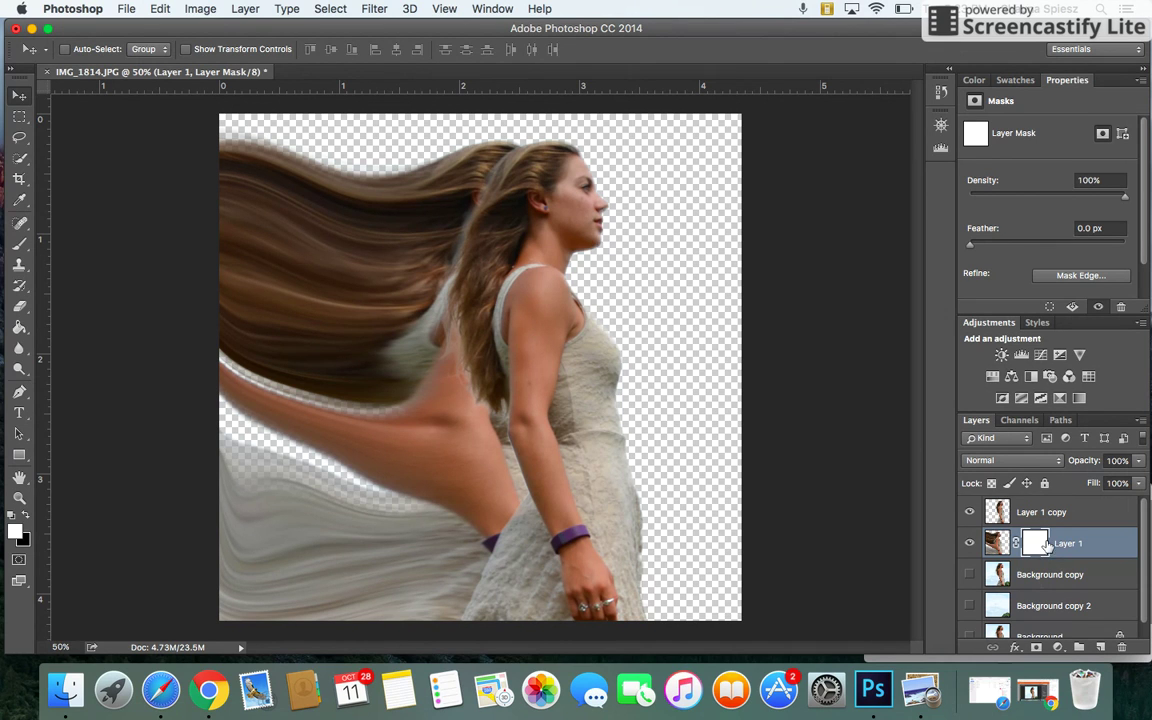
pyautogui.click(26, 516)
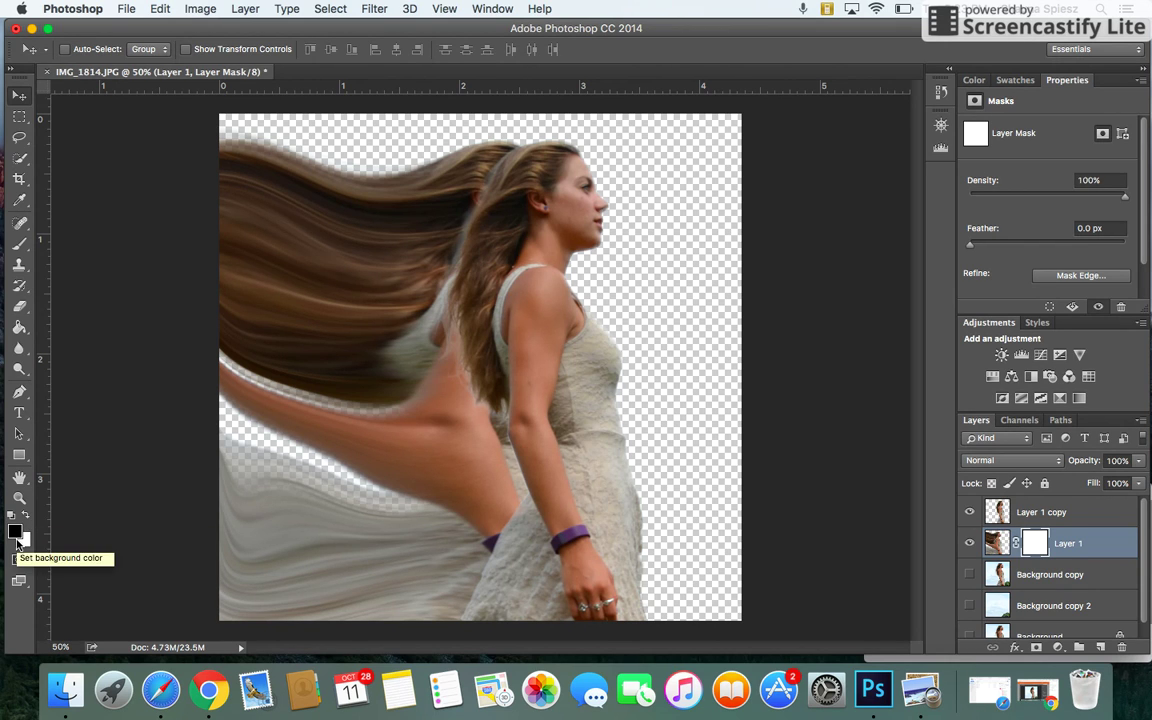
pyautogui.click(20, 328)
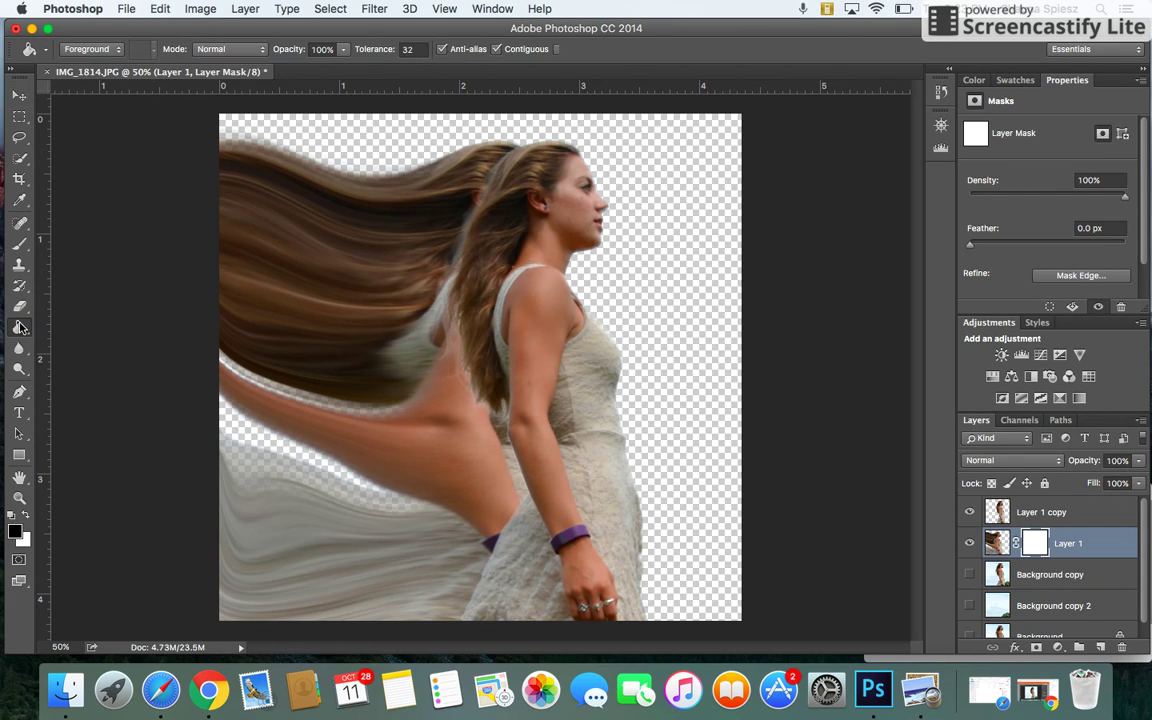
pyautogui.click(243, 250)
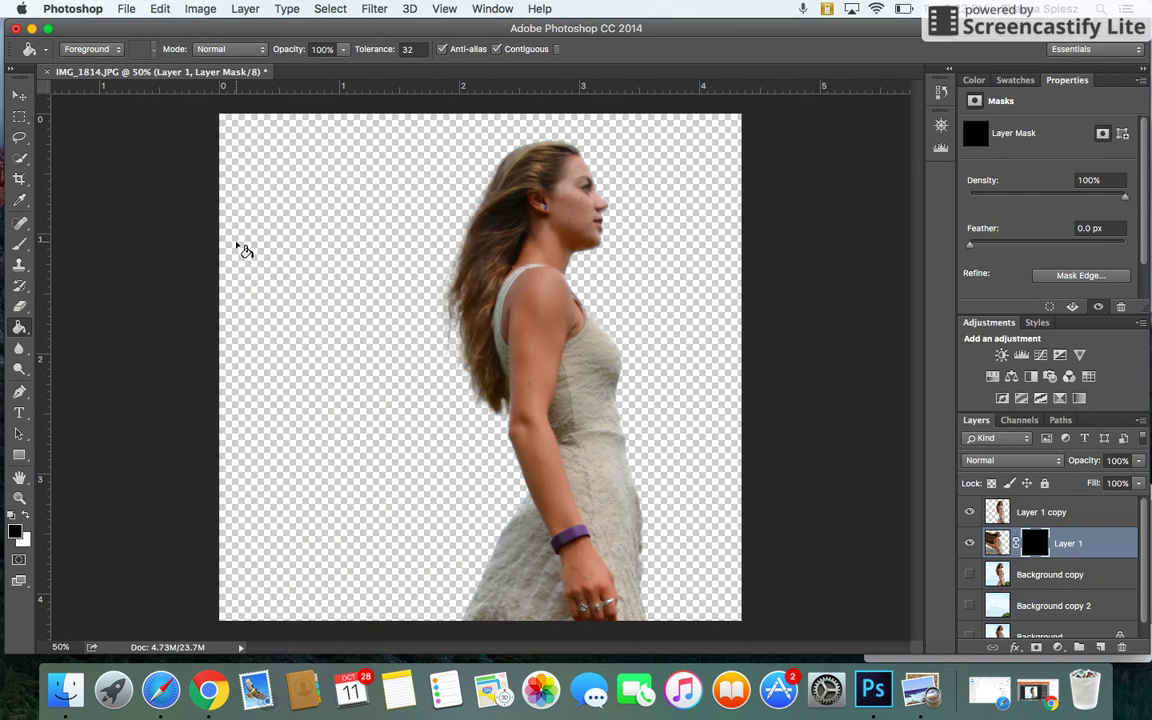
# Step: Add a mask to Layer 1 copy and paint black over the hair, arm and back of the dress with the 178 px Dry Brush on Towel
pyautogui.click(1043, 515)
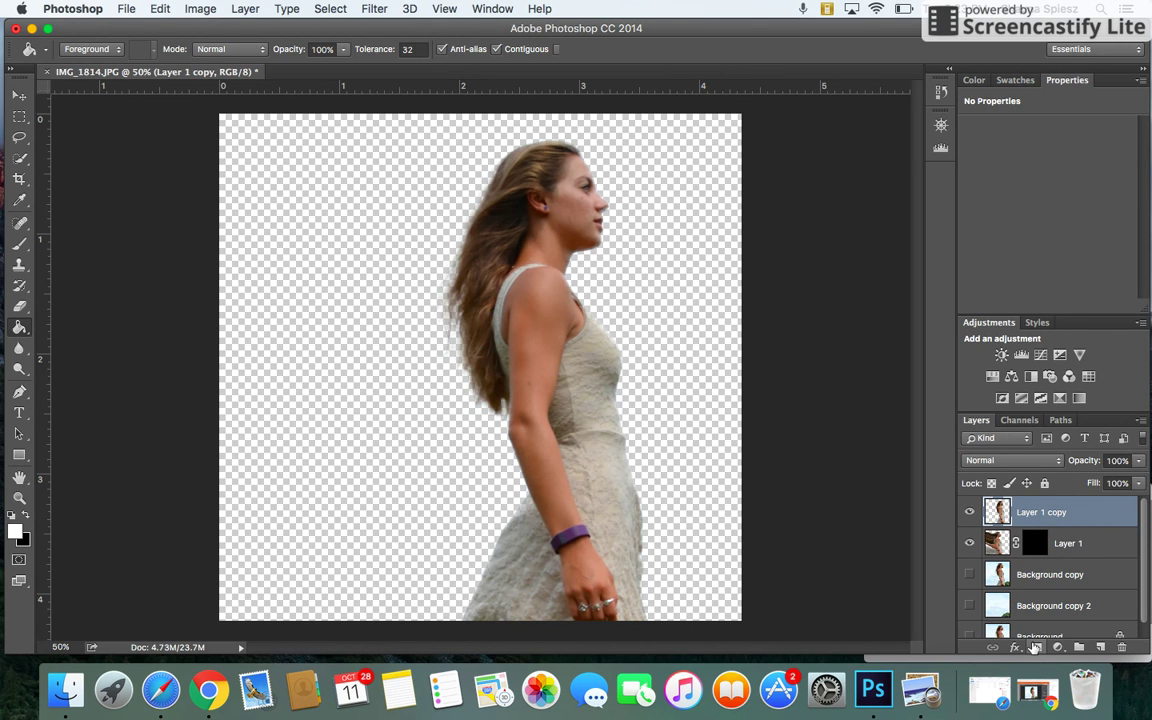
pyautogui.click(1035, 648)
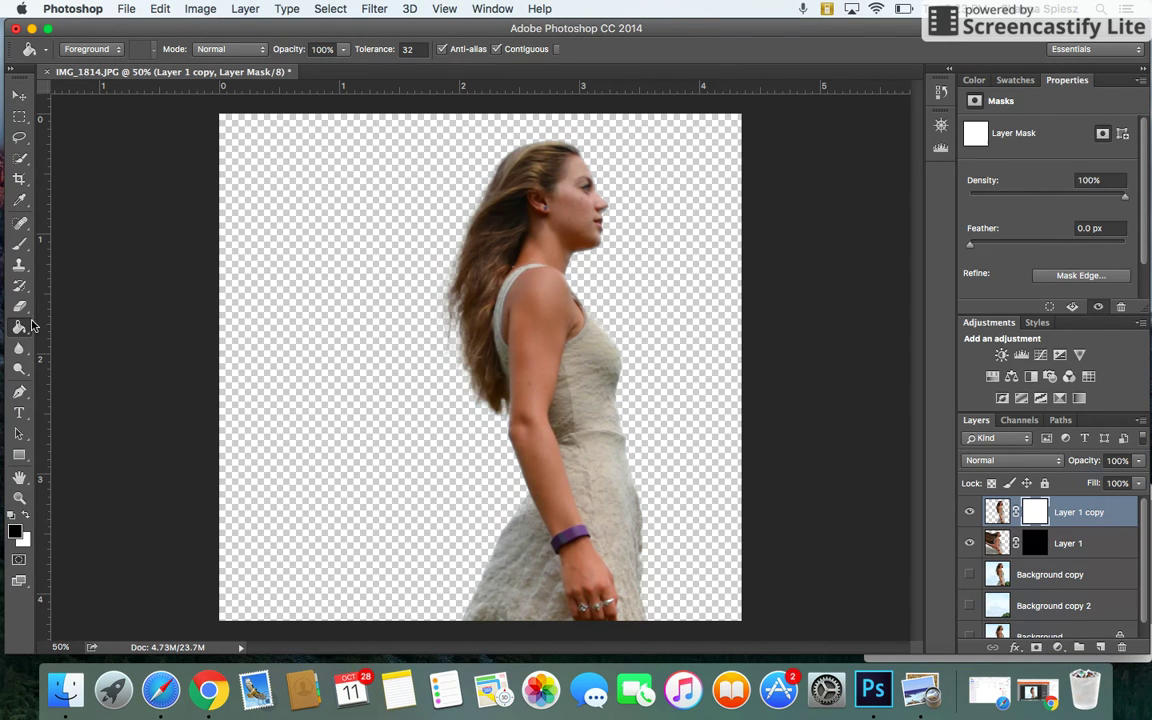
pyautogui.click(20, 245)
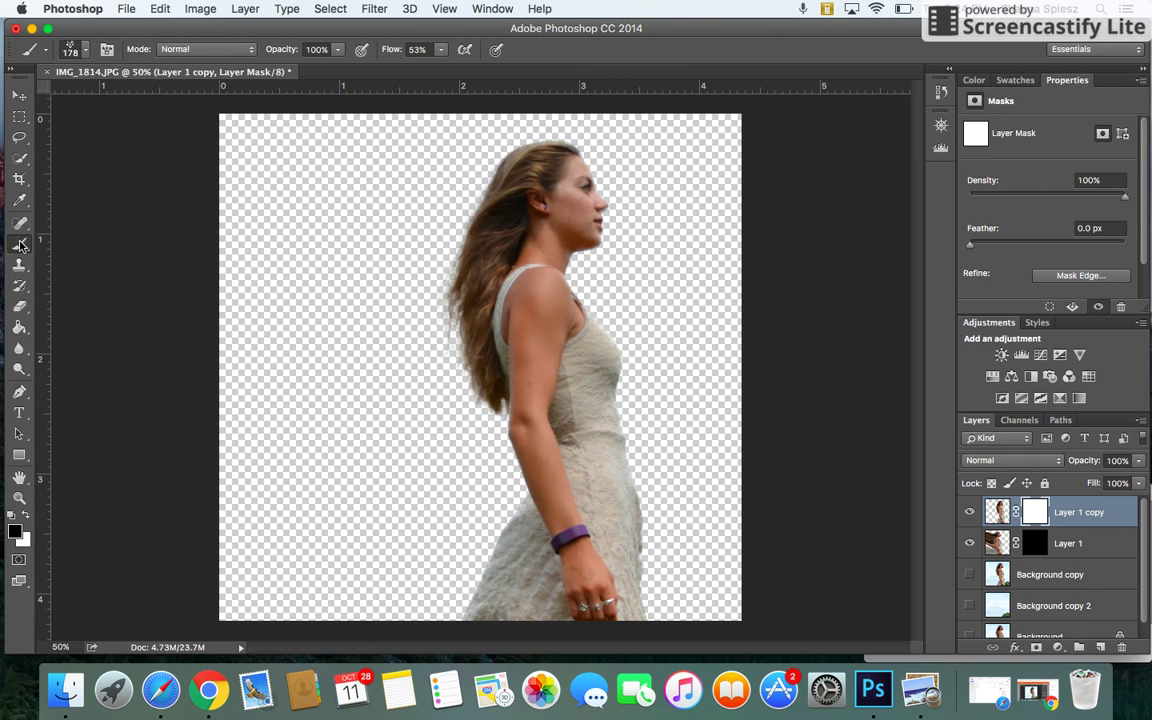
pyautogui.click(86, 52)
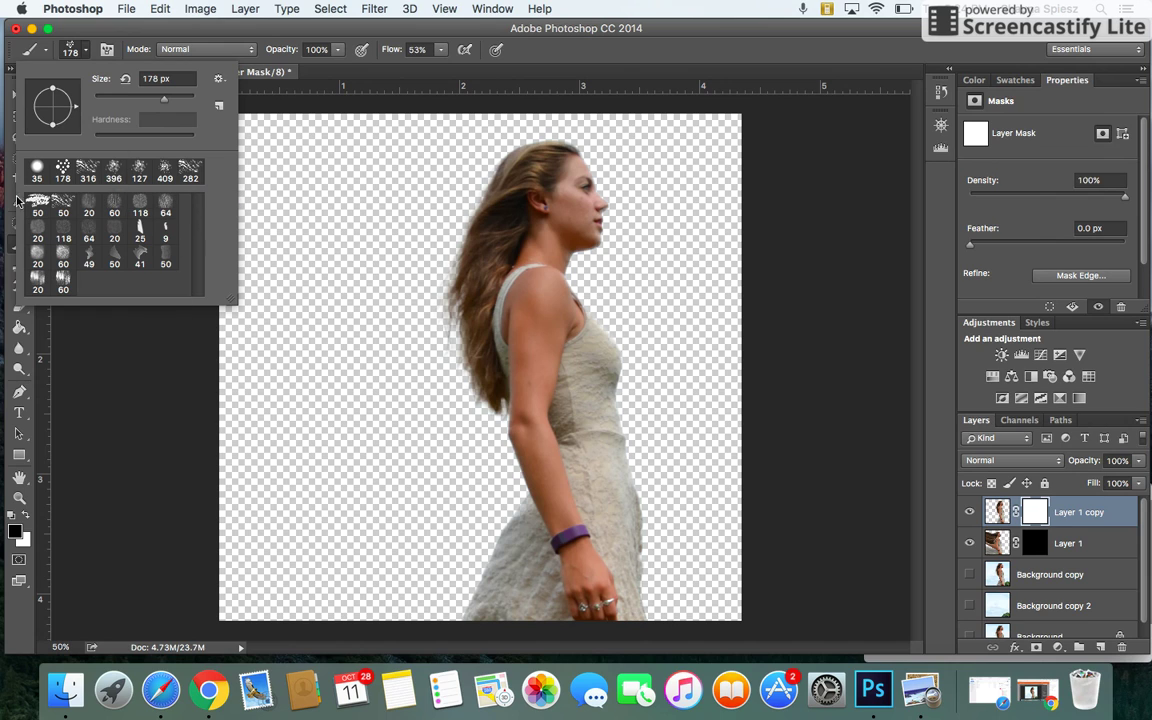
pyautogui.click(219, 80)
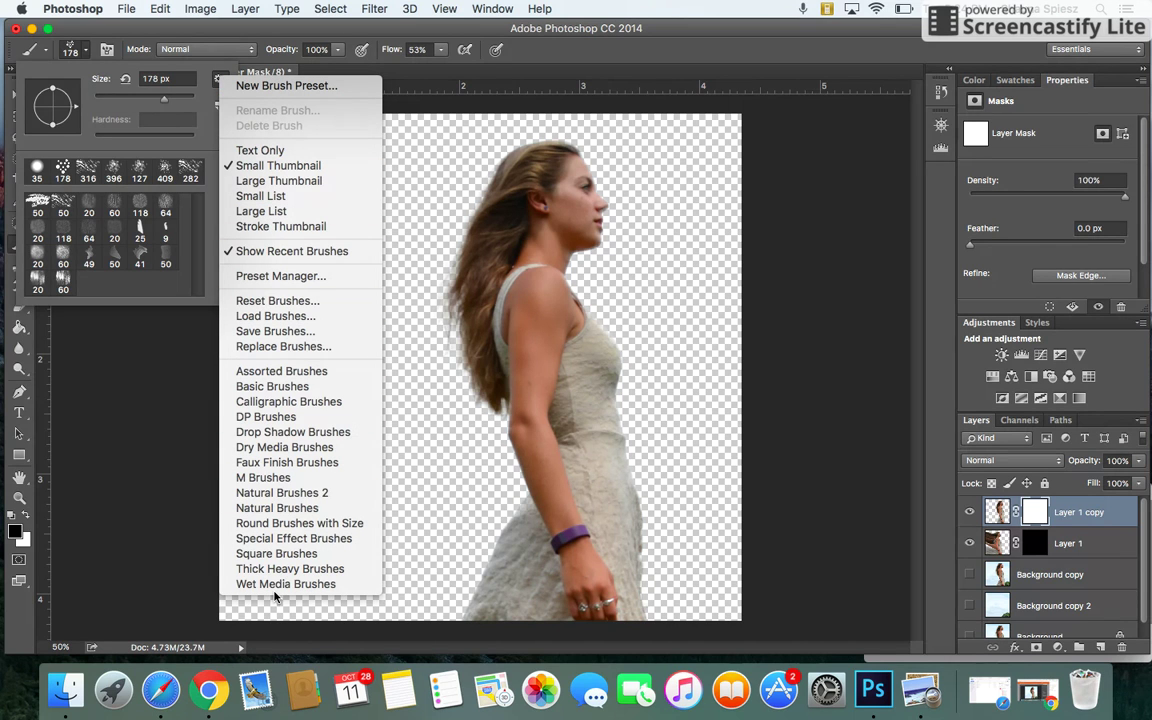
pyautogui.click(63, 178)
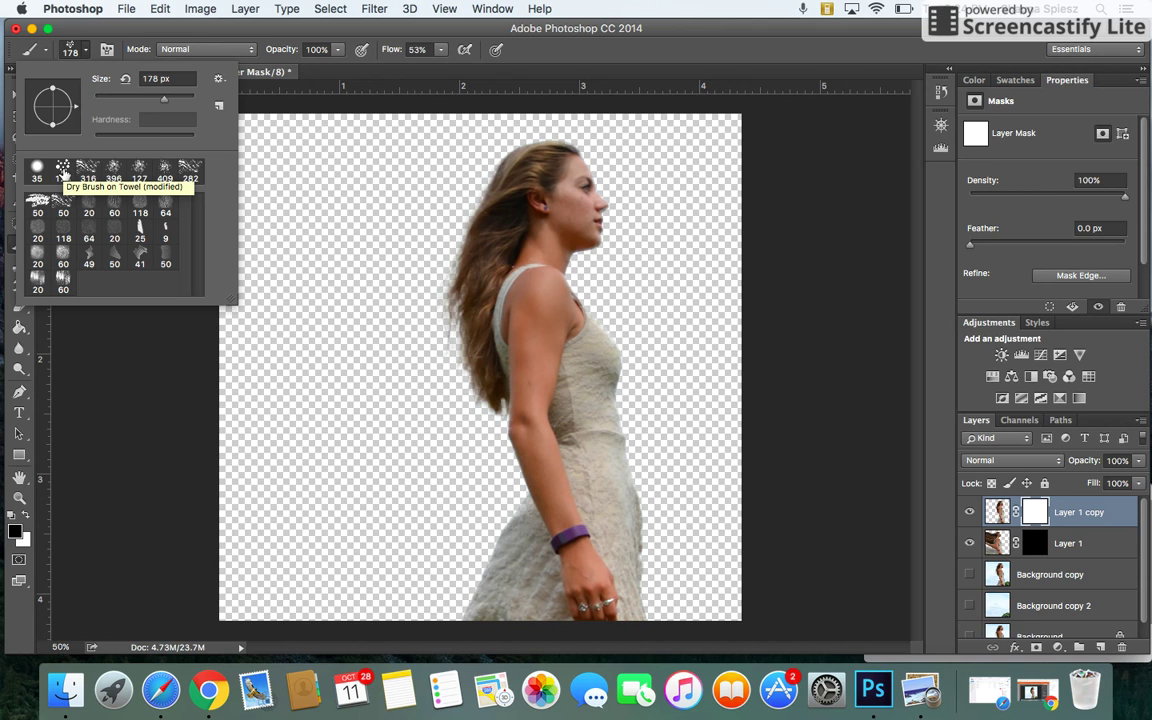
pyautogui.click(63, 170)
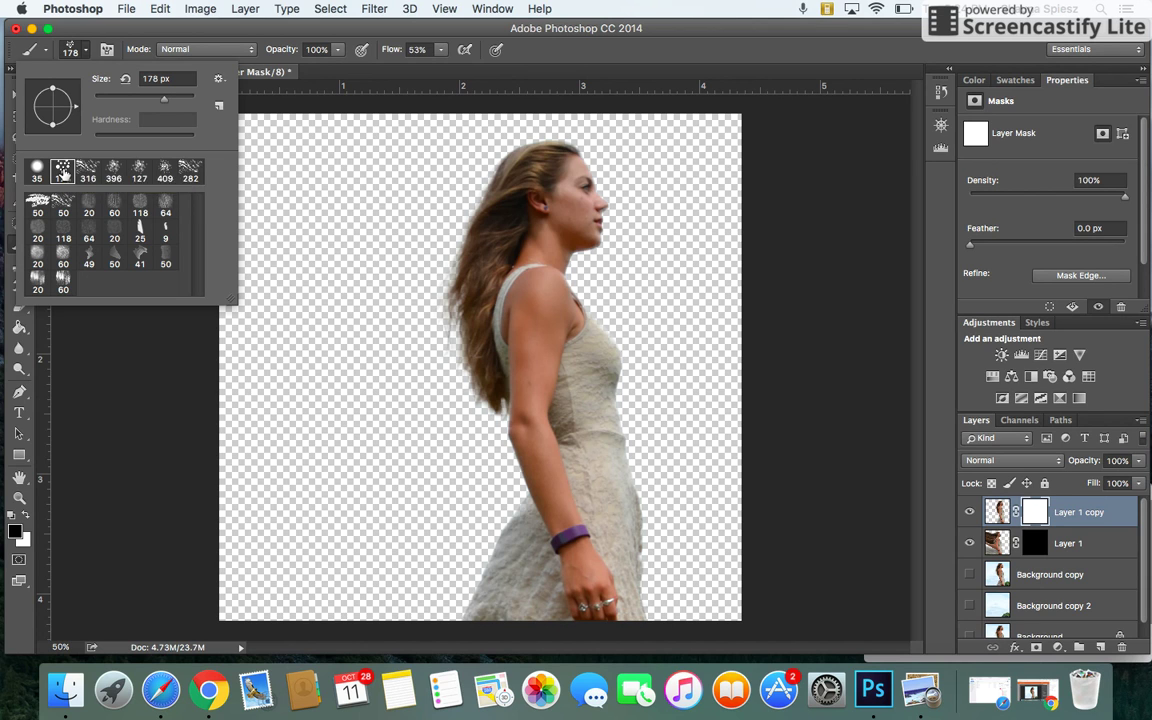
pyautogui.click(470, 300)
pyautogui.moveTo(440, 228)
pyautogui.mouseDown()
pyautogui.moveTo(504, 175)
pyautogui.moveTo(481, 194)
pyautogui.moveTo(471, 230)
pyautogui.moveTo(468, 330)
pyautogui.moveTo(501, 400)
pyautogui.moveTo(491, 368)
pyautogui.moveTo(440, 355)
pyautogui.moveTo(480, 271)
pyautogui.moveTo(480, 183)
pyautogui.moveTo(507, 165)
pyautogui.moveTo(495, 422)
pyautogui.moveTo(526, 427)
pyautogui.moveTo(566, 528)
pyautogui.moveTo(462, 597)
pyautogui.moveTo(559, 585)
pyautogui.moveTo(525, 500)
pyautogui.moveTo(533, 448)
pyautogui.moveTo(576, 449)
pyautogui.moveTo(557, 478)
pyautogui.moveTo(509, 388)
pyautogui.moveTo(540, 179)
pyautogui.moveTo(572, 336)
pyautogui.mouseUp()
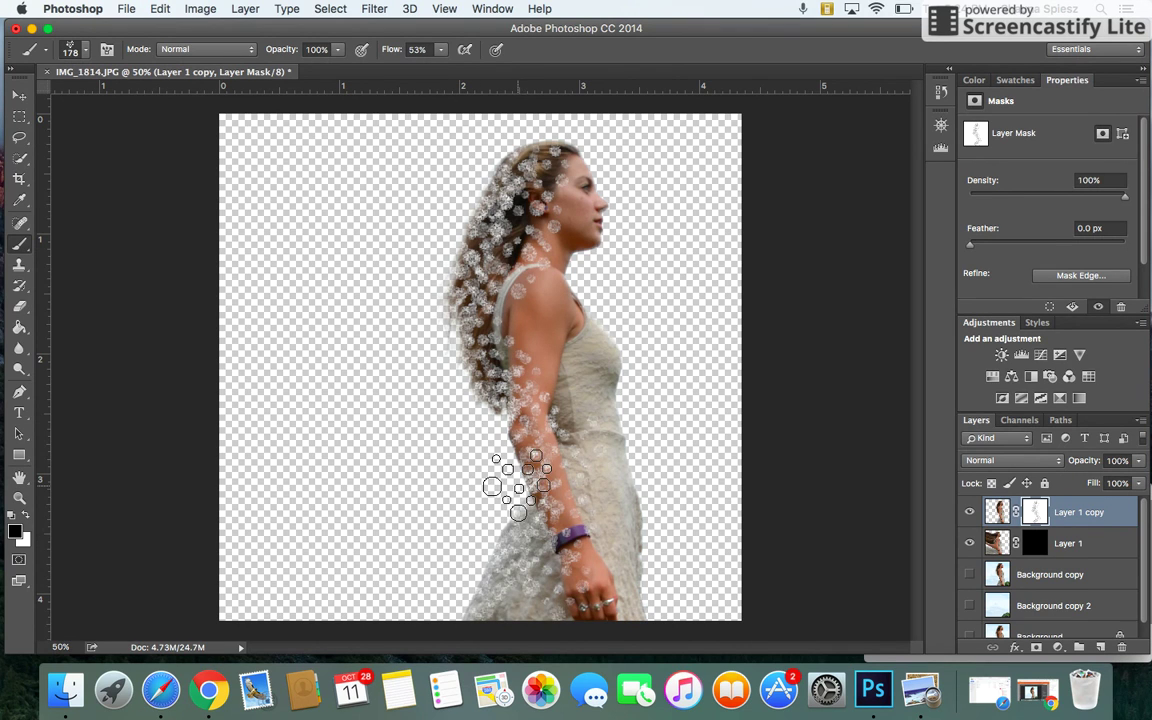
# Step: Paint more black speckles over the hair, arm and dress on the Layer 1 copy mask with the 316 px splatter brush
pyautogui.click(88, 51)
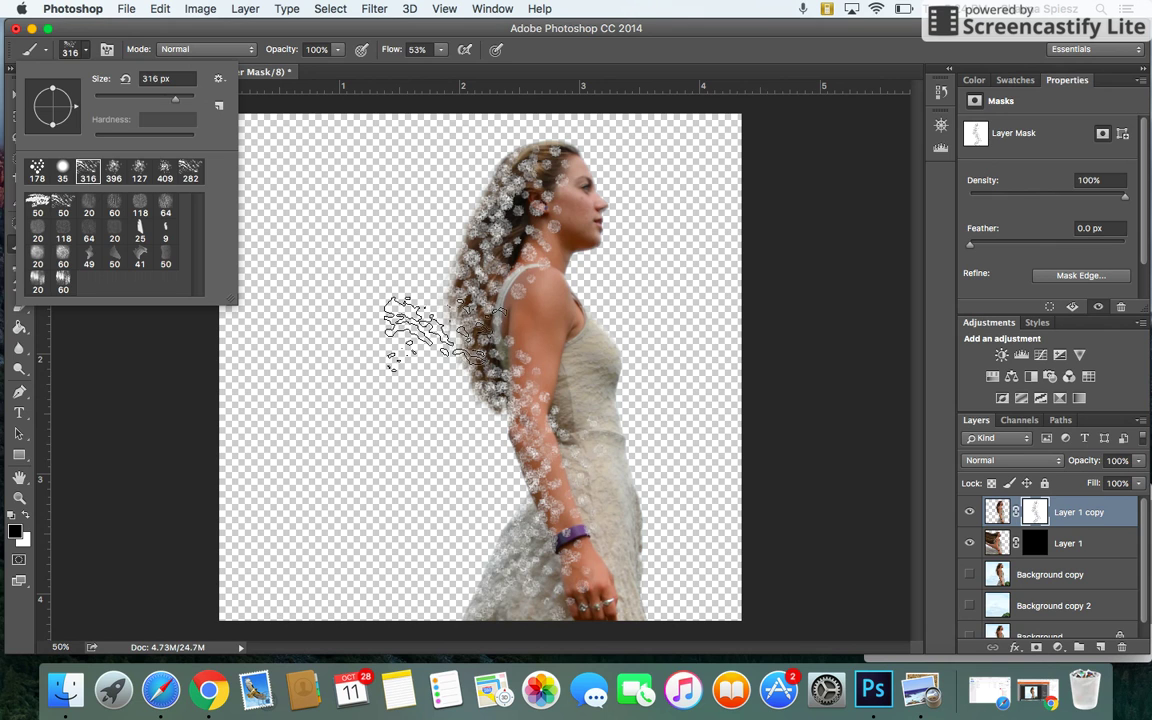
pyautogui.click(440, 284)
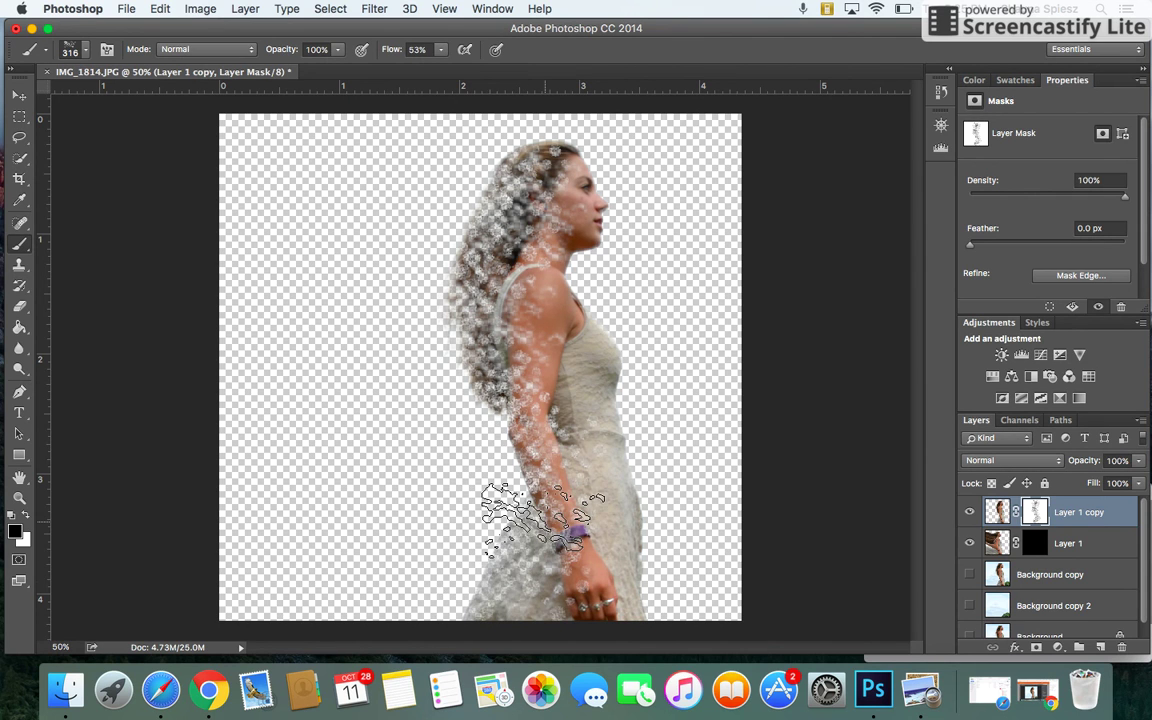
pyautogui.click(478, 297)
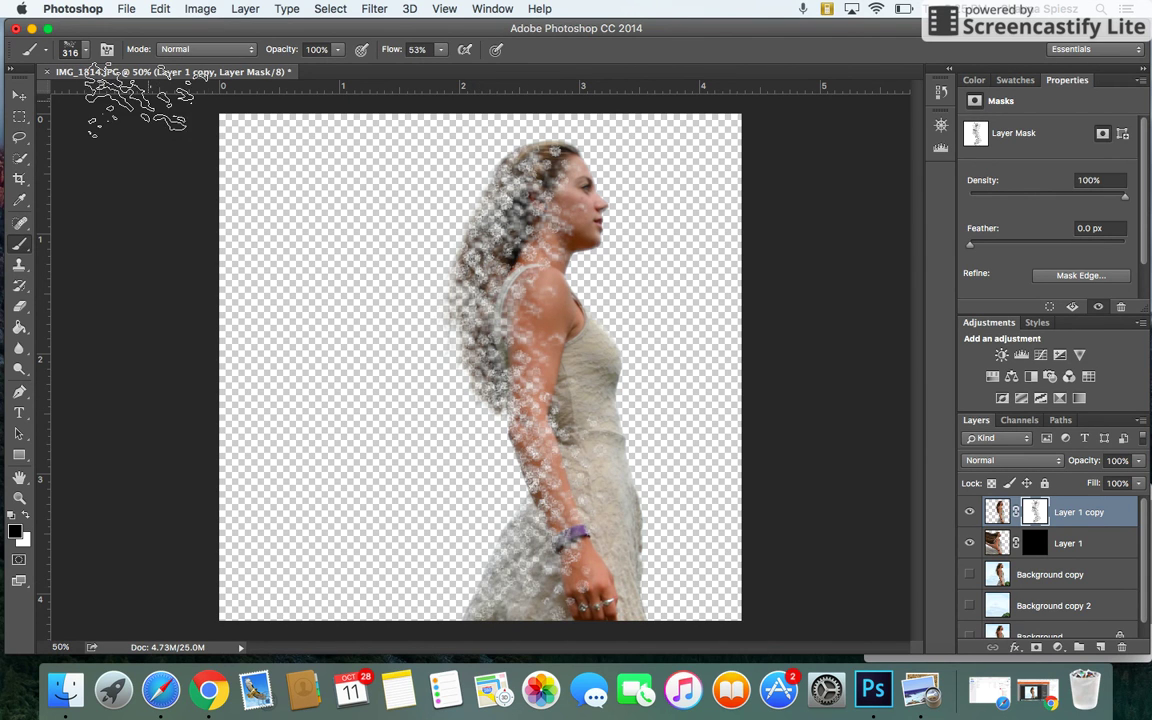
# Step: Set the splatter brush to 318 px at a 122° angle and erode the woman's hair further on the Layer 1 copy mask
pyautogui.click(107, 52)
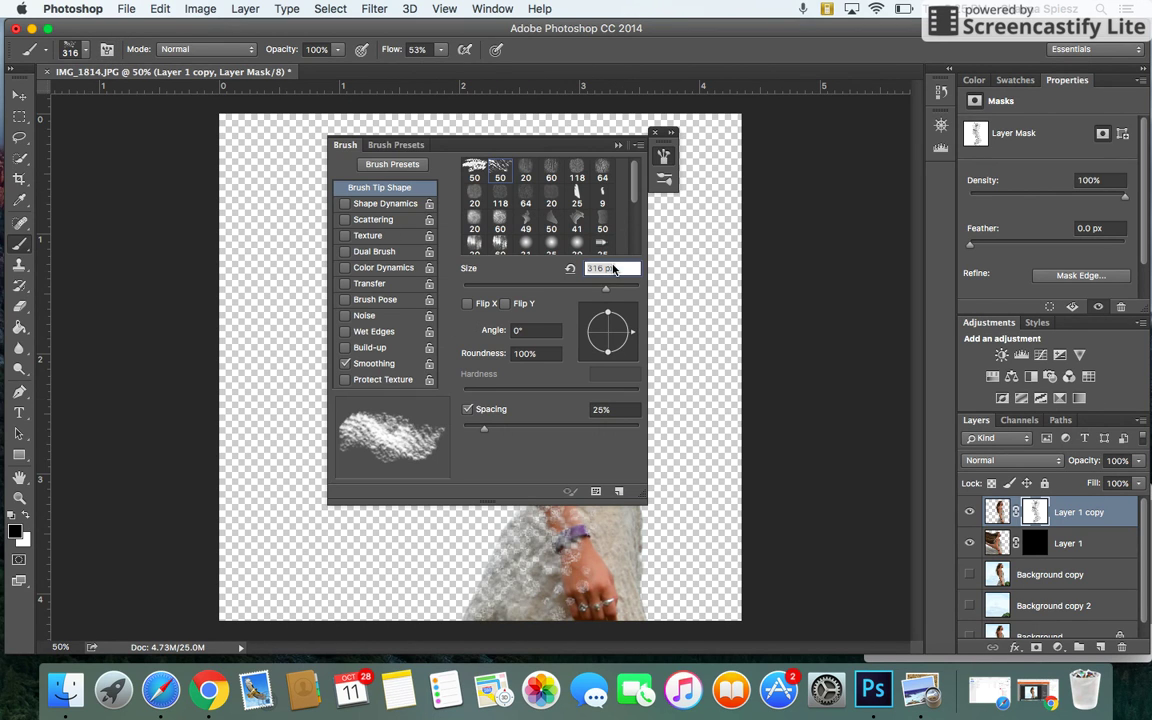
pyautogui.moveTo(519, 150)
pyautogui.mouseDown()
pyautogui.moveTo(705, 100)
pyautogui.moveTo(835, 153)
pyautogui.moveTo(864, 119)
pyautogui.mouseUp()
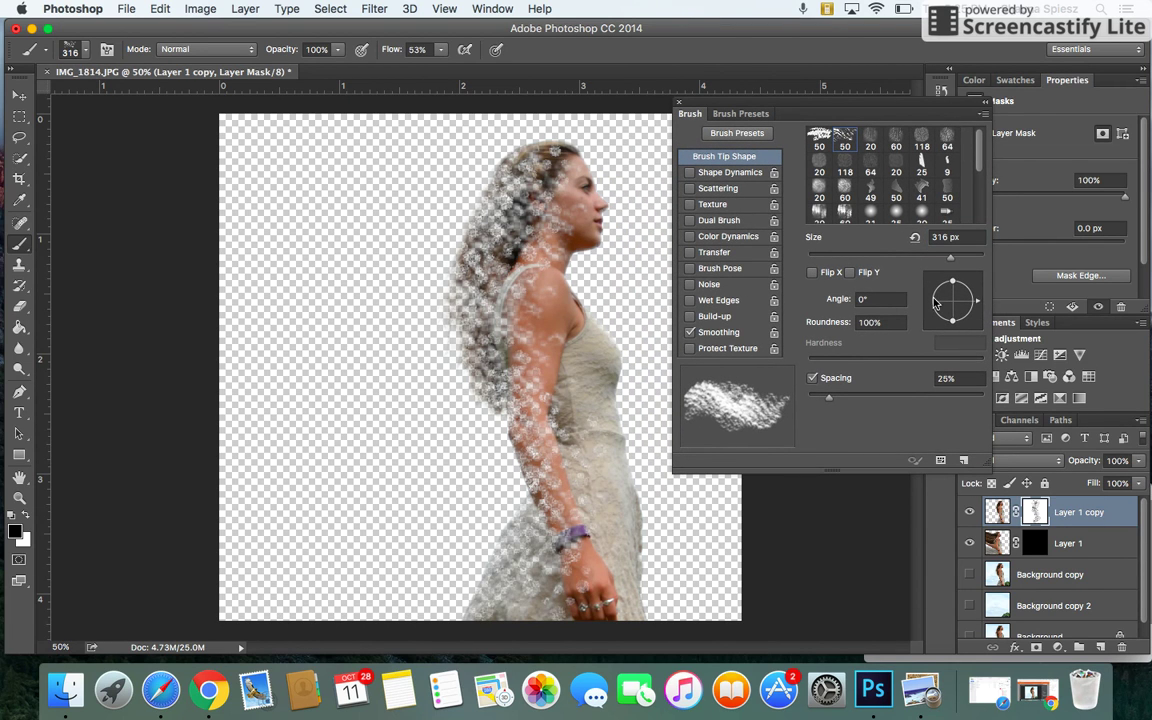
pyautogui.moveTo(978, 301)
pyautogui.mouseDown()
pyautogui.moveTo(968, 282)
pyautogui.moveTo(944, 281)
pyautogui.mouseUp()
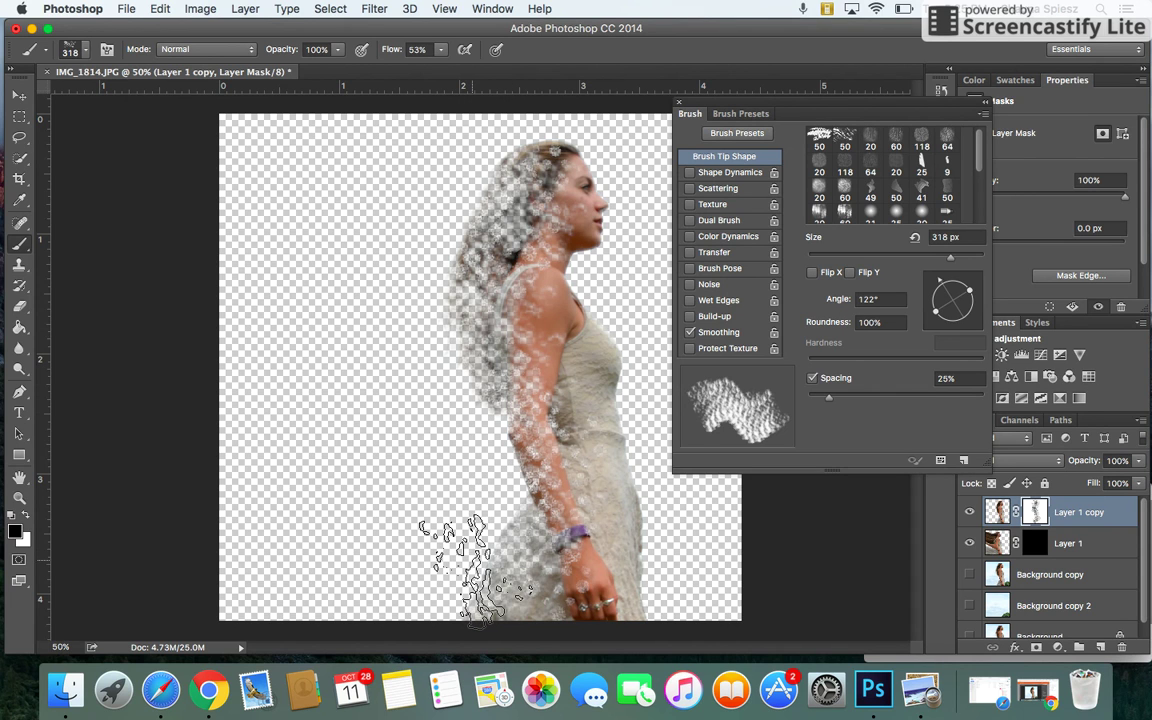
pyautogui.click(530, 170)
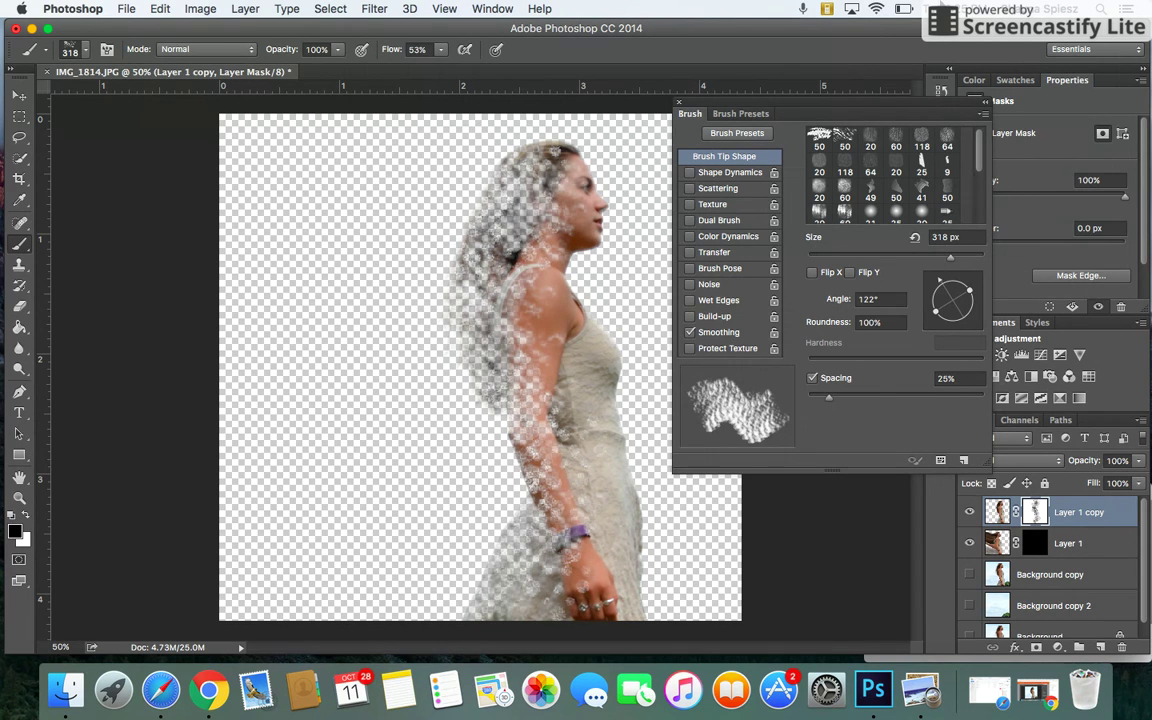
pyautogui.click(678, 104)
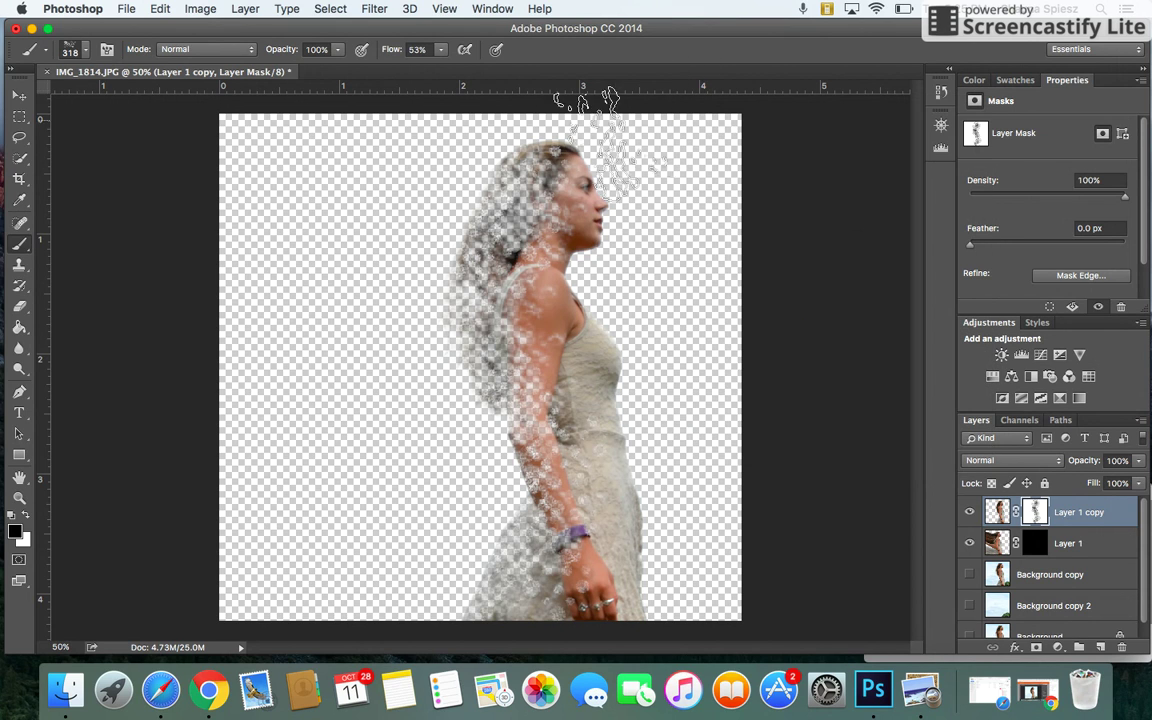
# Step: Paint white on the Layer 1 mask with the 318 px splatter brush to reveal fragments of the stretched woman behind her
pyautogui.click(989, 546)
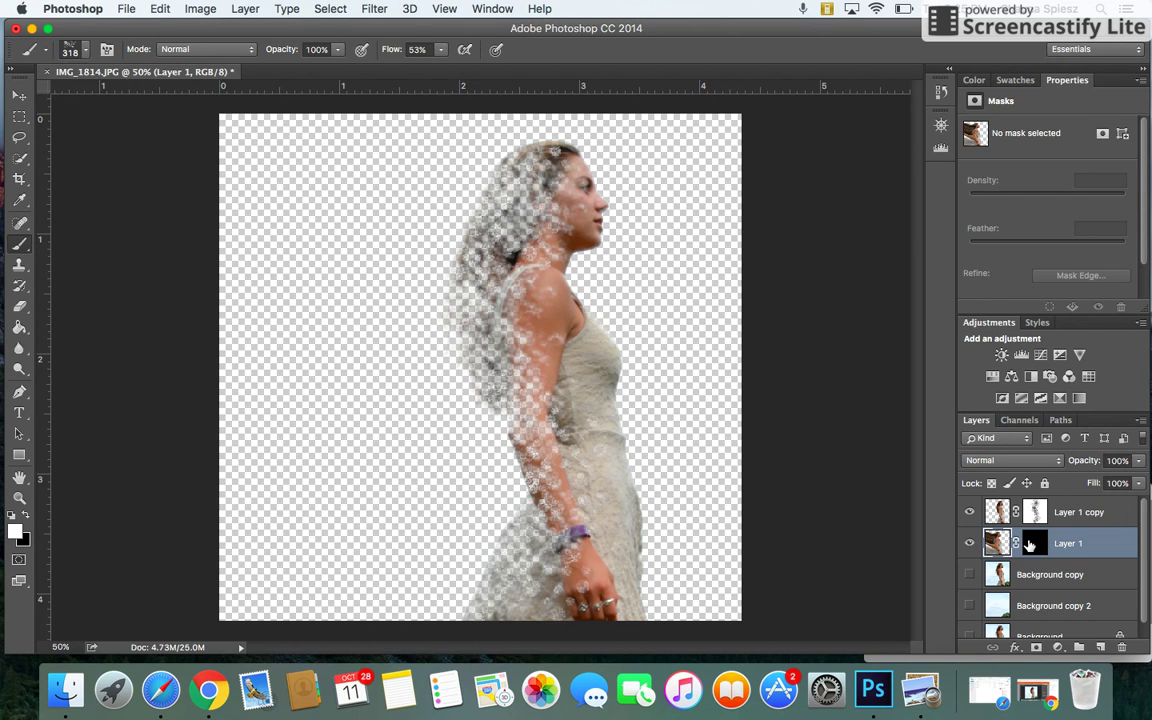
pyautogui.click(1033, 543)
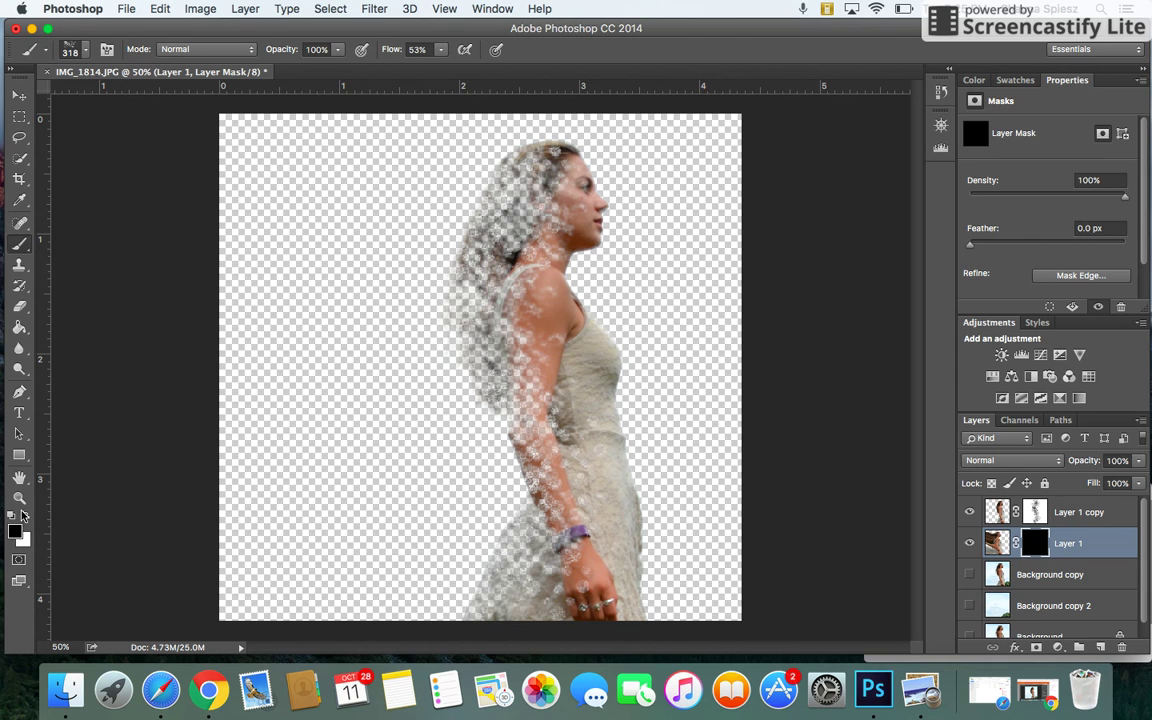
pyautogui.moveTo(460, 340)
pyautogui.mouseDown()
pyautogui.moveTo(415, 230)
pyautogui.moveTo(445, 215)
pyautogui.moveTo(415, 170)
pyautogui.moveTo(465, 150)
pyautogui.moveTo(445, 150)
pyautogui.mouseUp()
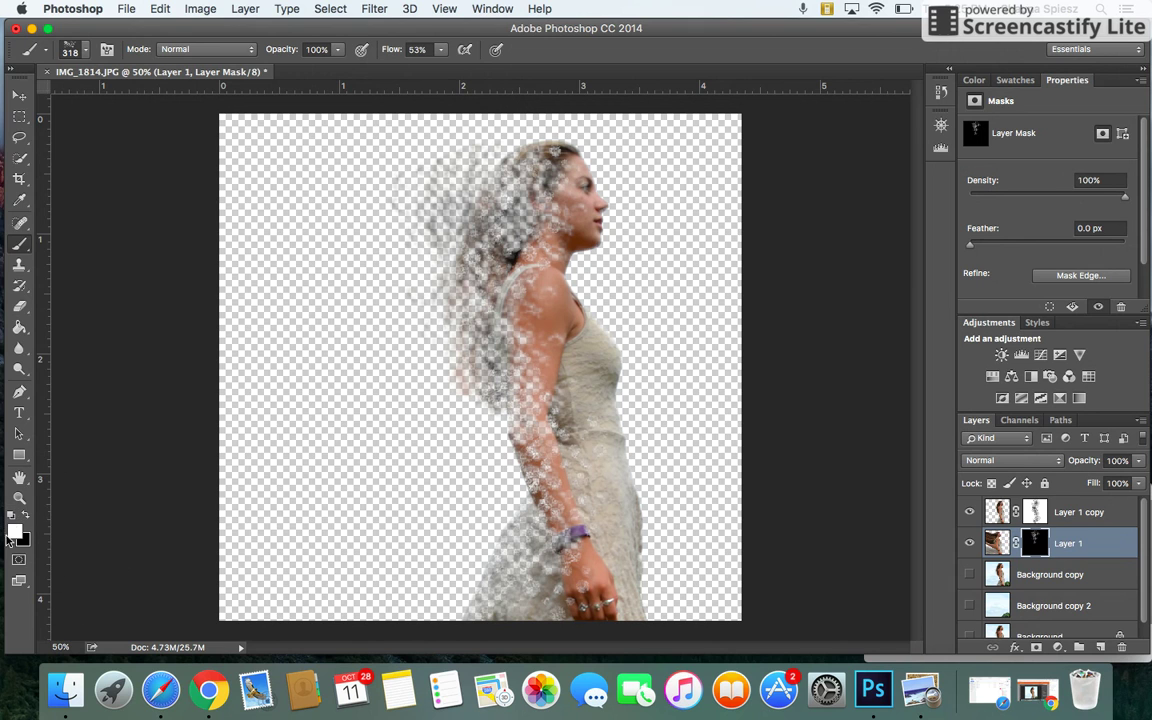
pyautogui.moveTo(346, 305)
pyautogui.mouseDown()
pyautogui.moveTo(400, 200)
pyautogui.moveTo(430, 185)
pyautogui.moveTo(328, 205)
pyautogui.moveTo(340, 260)
pyautogui.moveTo(426, 382)
pyautogui.moveTo(487, 514)
pyautogui.moveTo(435, 505)
pyautogui.moveTo(400, 370)
pyautogui.moveTo(375, 342)
pyautogui.moveTo(405, 295)
pyautogui.moveTo(420, 360)
pyautogui.moveTo(490, 465)
pyautogui.moveTo(411, 465)
pyautogui.moveTo(385, 555)
pyautogui.moveTo(375, 410)
pyautogui.moveTo(320, 210)
pyautogui.moveTo(370, 180)
pyautogui.moveTo(408, 181)
pyautogui.moveTo(390, 250)
pyautogui.mouseUp()
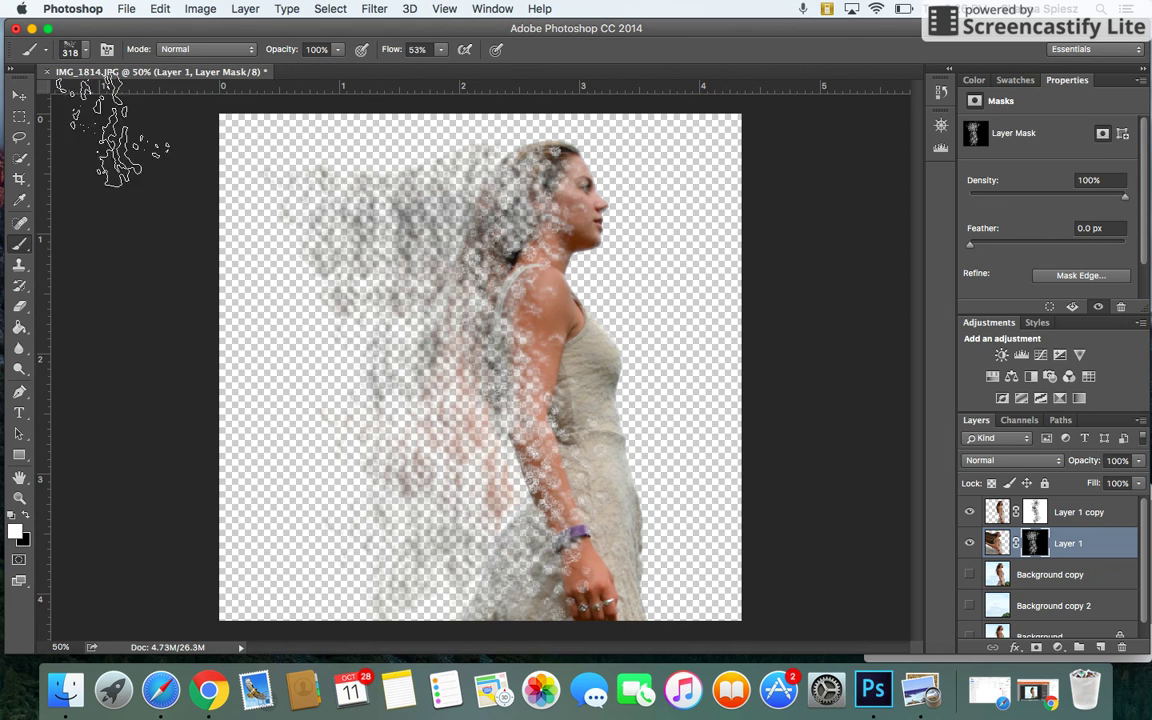
# Step: Switch to the 178 px dotted brush and paint white round particles on the Layer 1 mask from the woman's back to the left edge
pyautogui.click(86, 50)
pyautogui.click(88, 170)
pyautogui.click(395, 250)
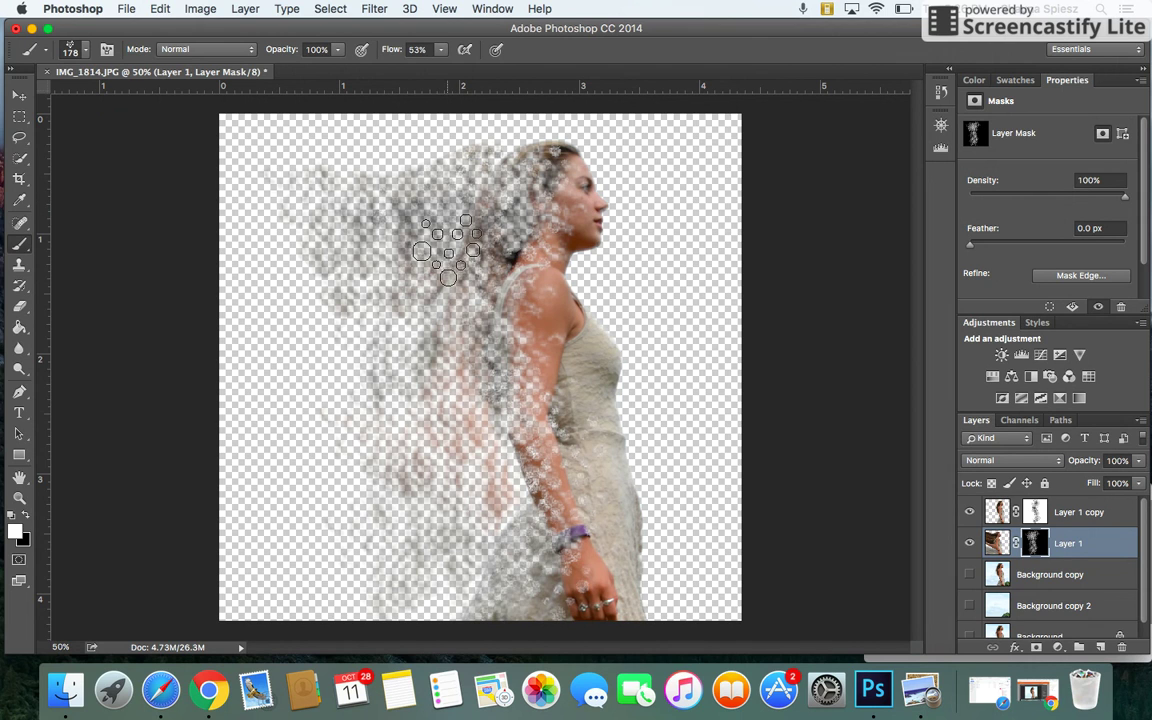
pyautogui.moveTo(283, 232)
pyautogui.mouseDown()
pyautogui.moveTo(349, 347)
pyautogui.moveTo(256, 318)
pyautogui.moveTo(271, 290)
pyautogui.moveTo(307, 399)
pyautogui.moveTo(332, 381)
pyautogui.moveTo(300, 301)
pyautogui.moveTo(237, 452)
pyautogui.moveTo(292, 398)
pyautogui.moveTo(305, 484)
pyautogui.moveTo(394, 428)
pyautogui.moveTo(483, 445)
pyautogui.moveTo(508, 516)
pyautogui.moveTo(497, 567)
pyautogui.moveTo(501, 463)
pyautogui.moveTo(454, 401)
pyautogui.moveTo(436, 309)
pyautogui.moveTo(548, 287)
pyautogui.moveTo(530, 200)
pyautogui.moveTo(530, 236)
pyautogui.moveTo(476, 325)
pyautogui.moveTo(517, 361)
pyautogui.moveTo(499, 417)
pyautogui.moveTo(514, 480)
pyautogui.moveTo(457, 612)
pyautogui.moveTo(424, 538)
pyautogui.moveTo(458, 372)
pyautogui.moveTo(455, 229)
pyautogui.moveTo(491, 177)
pyautogui.moveTo(364, 180)
pyautogui.mouseUp()
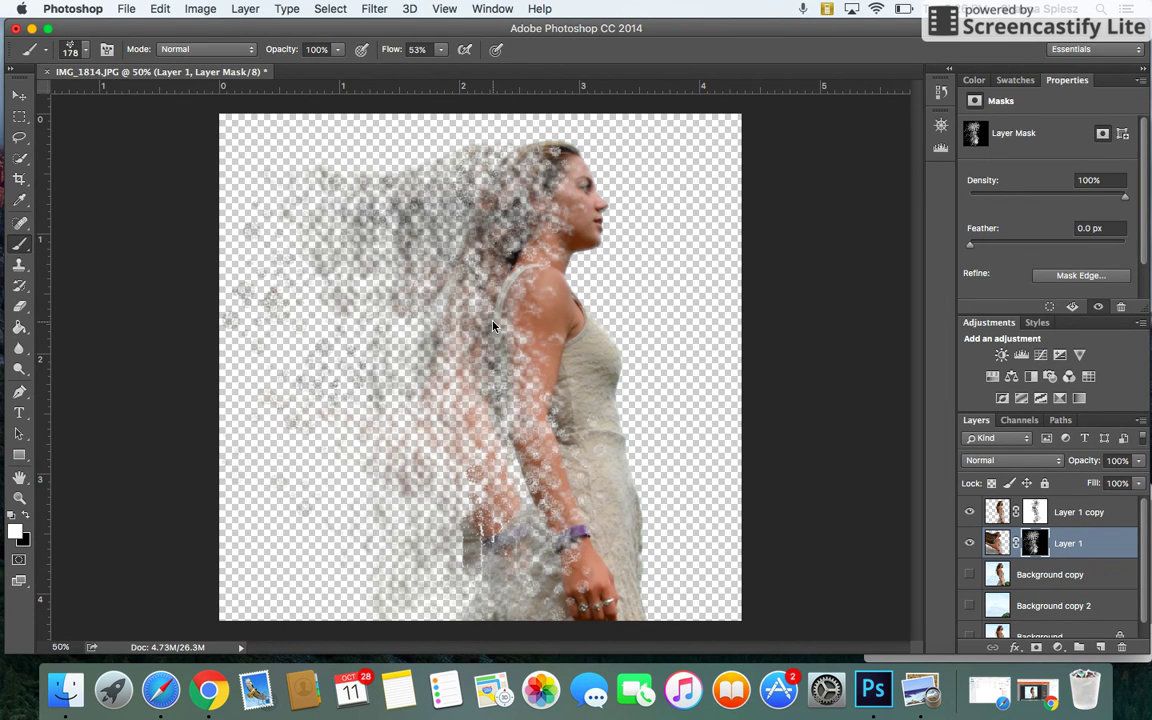
# Step: Show the Background copy 2 layer behind the dispersed woman
pyautogui.scroll(-1, 1065, 588)
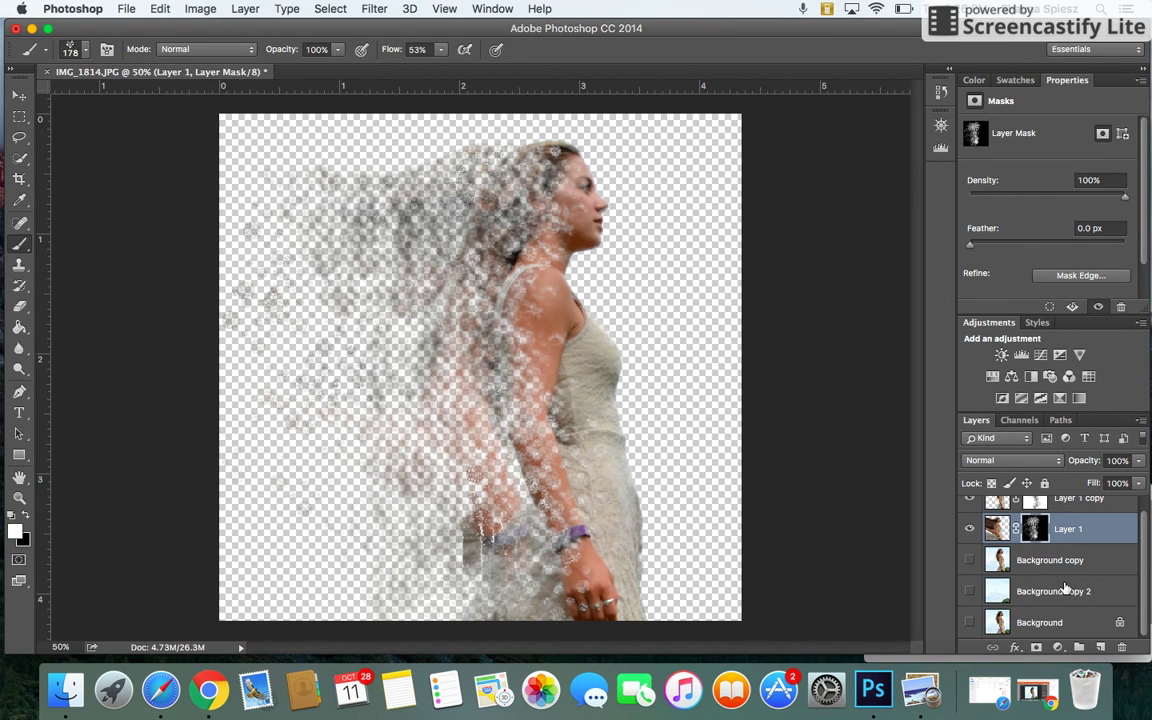
pyautogui.click(969, 592)
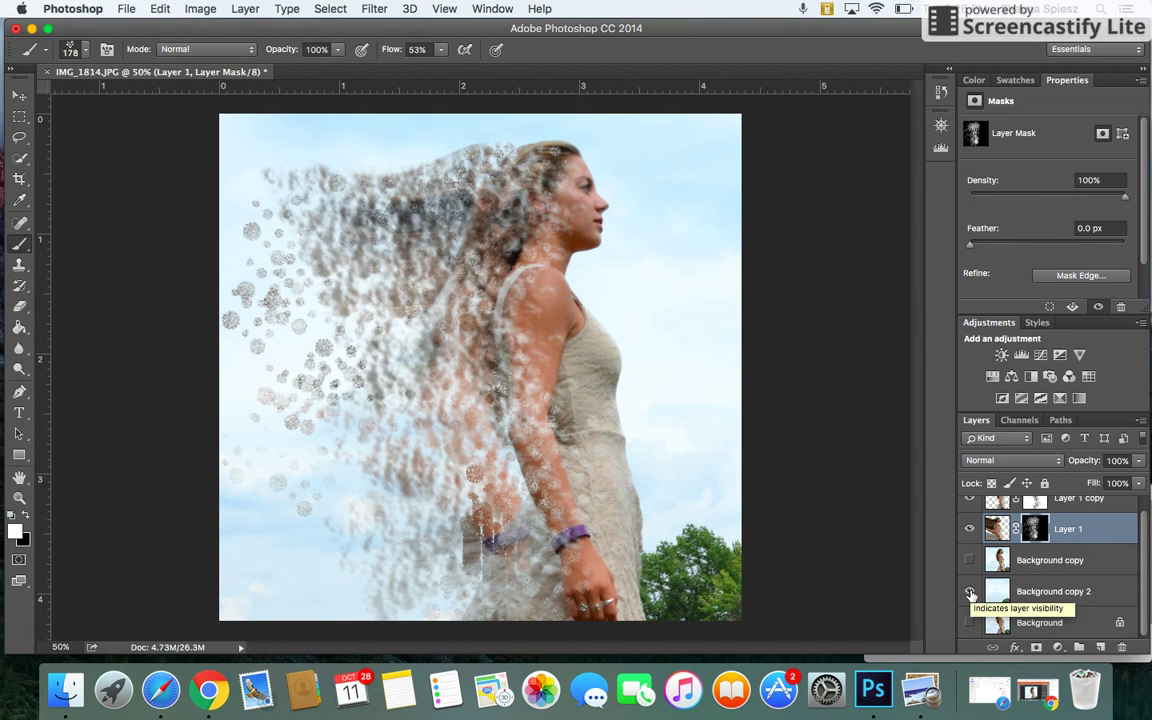